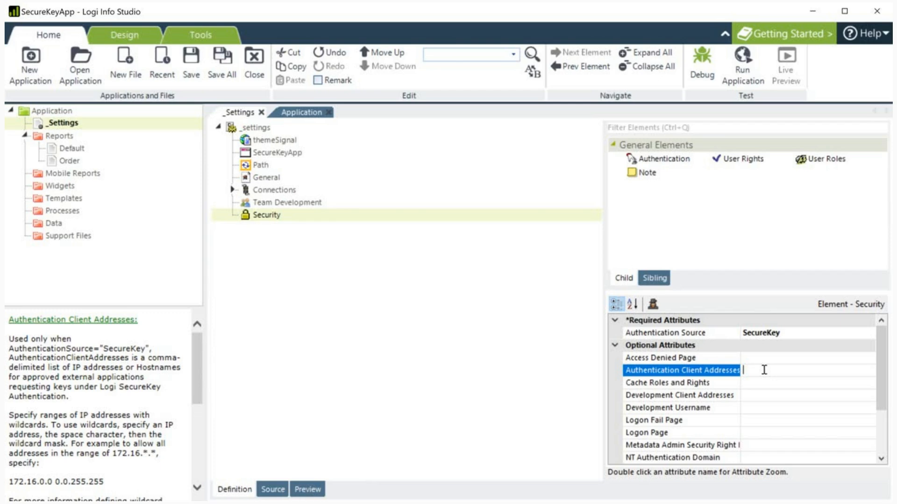
Step: Allow Authentication Client Address 127.0.0.1 and cache roles and rights per Session
text(127.0.0.1)
key(alt+Tab)
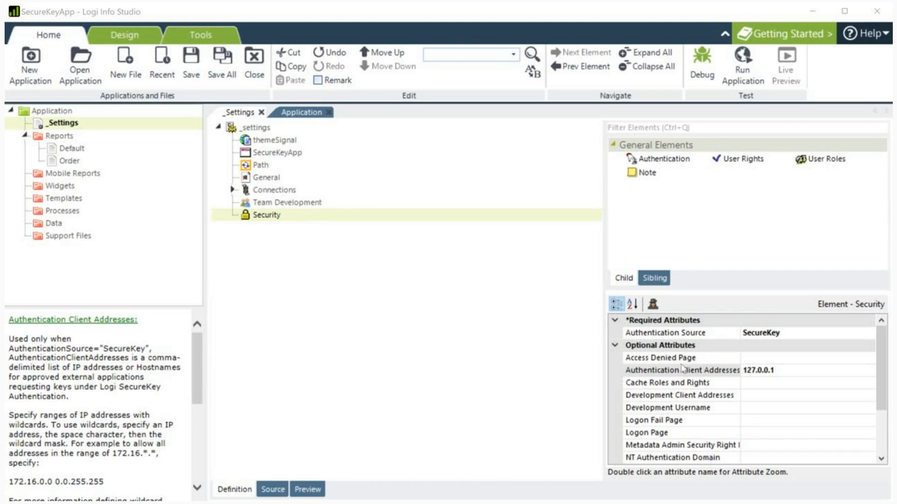
click(696, 384)
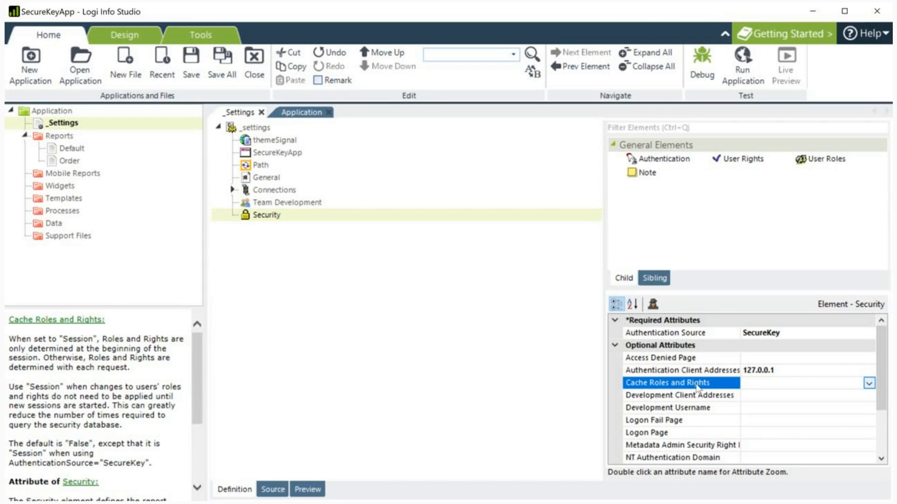
key(alt+Down)
key(Down)
key(Return)
Step: Set Restart Session to True on the Security element
scroll(697, 387, down, 1)
key(Down)
key(Down)
key(Down)
key(Down)
key(Down)
key(Down)
key(Down)
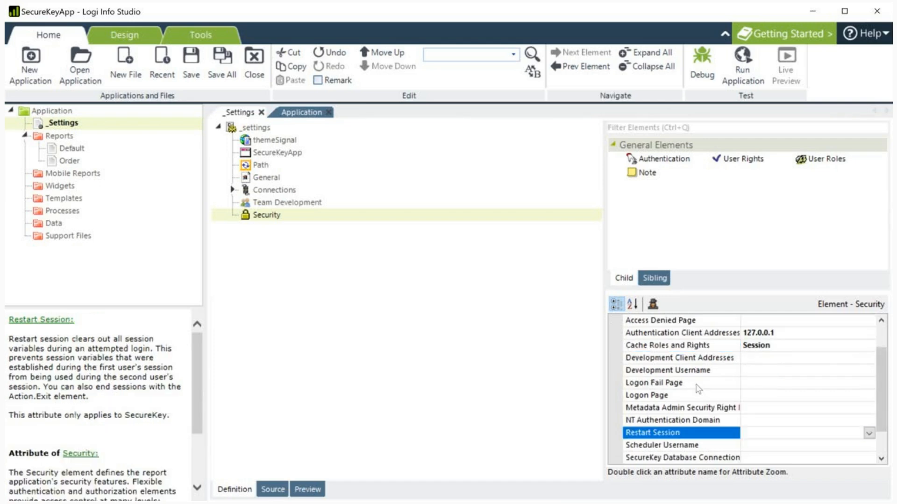
key(alt+Down)
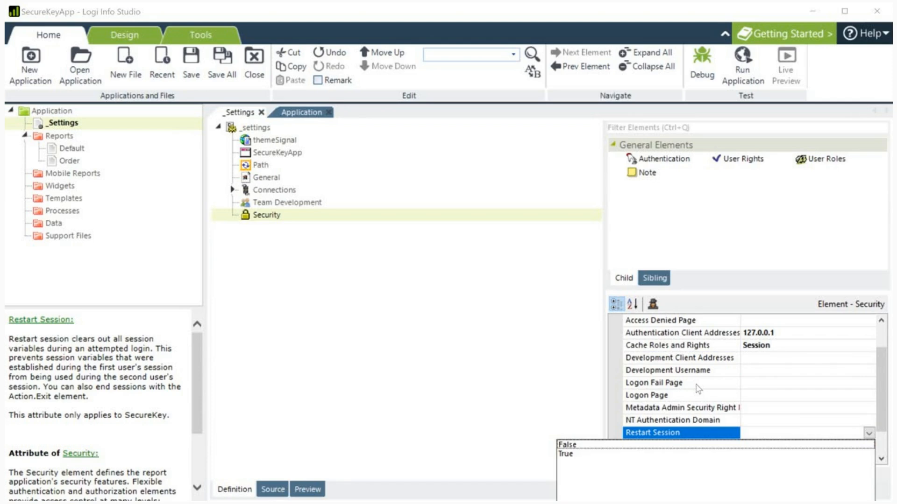
key(Down)
key(Return)
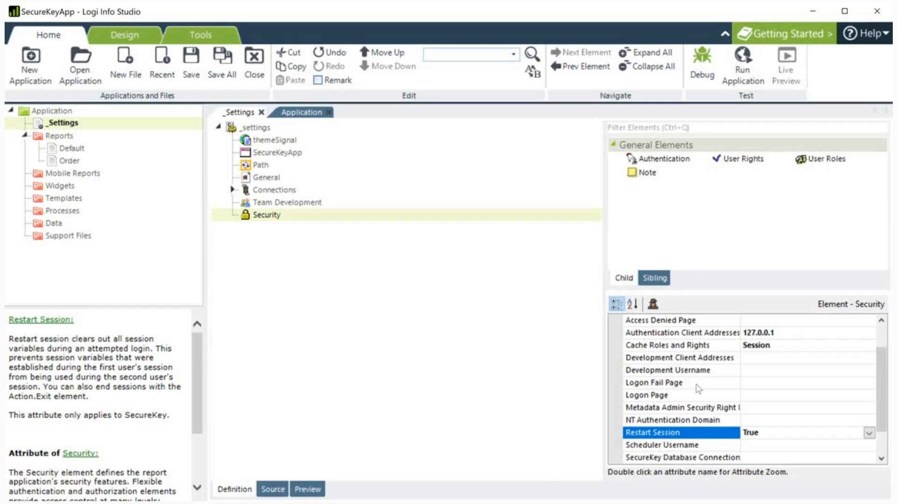
key(Down)
key(Down)
scroll(698, 388, down, 1)
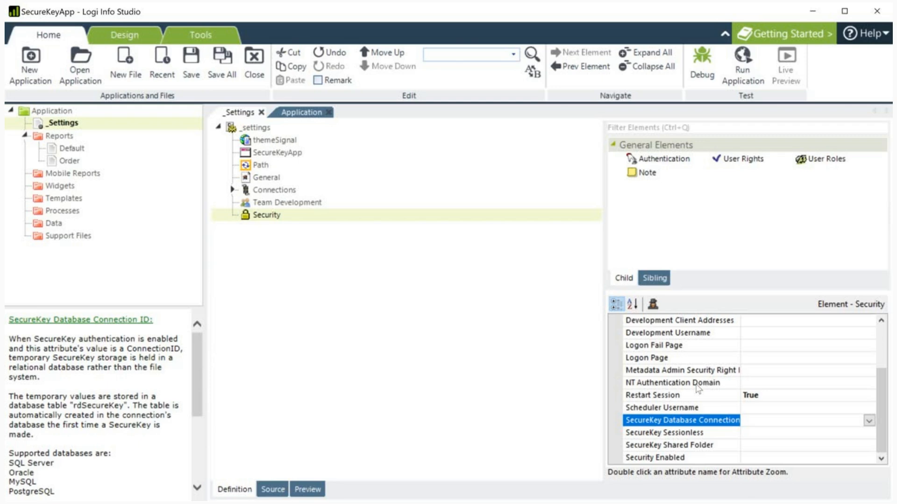
Step: Set Security Enabled to True on the Security element
key(Down)
key(Down)
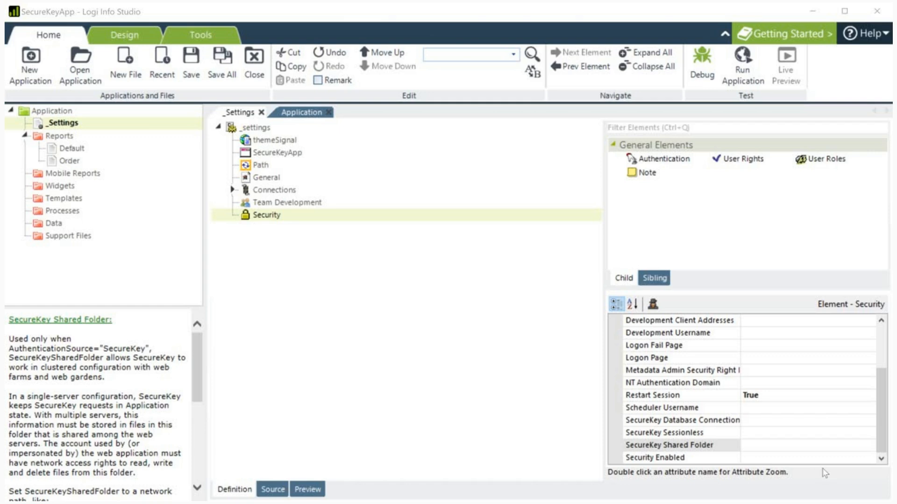
click(869, 460)
click(869, 459)
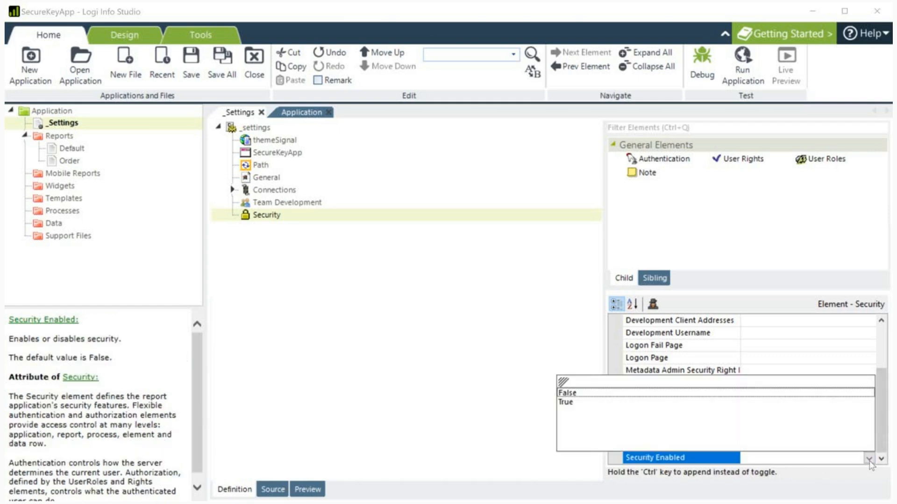
key(Down)
key(Return)
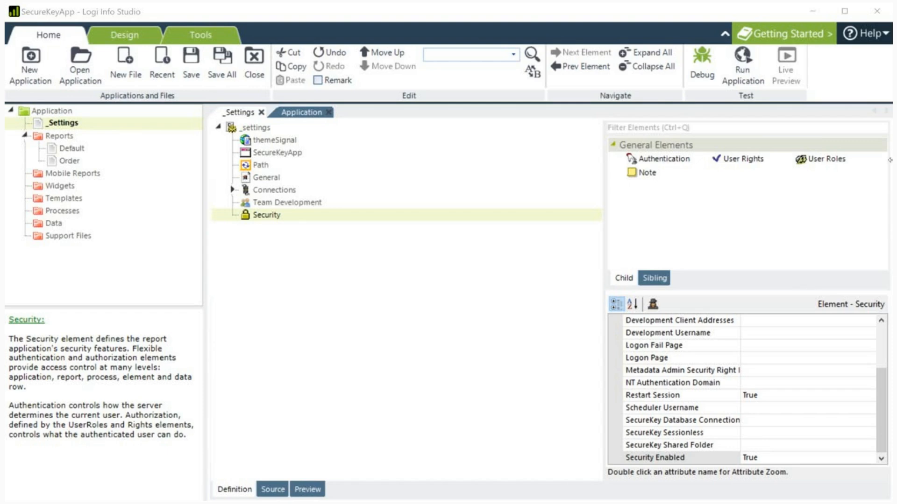
Step: Add User Roles under Security with a DataLayer.SQL child
click(813, 163)
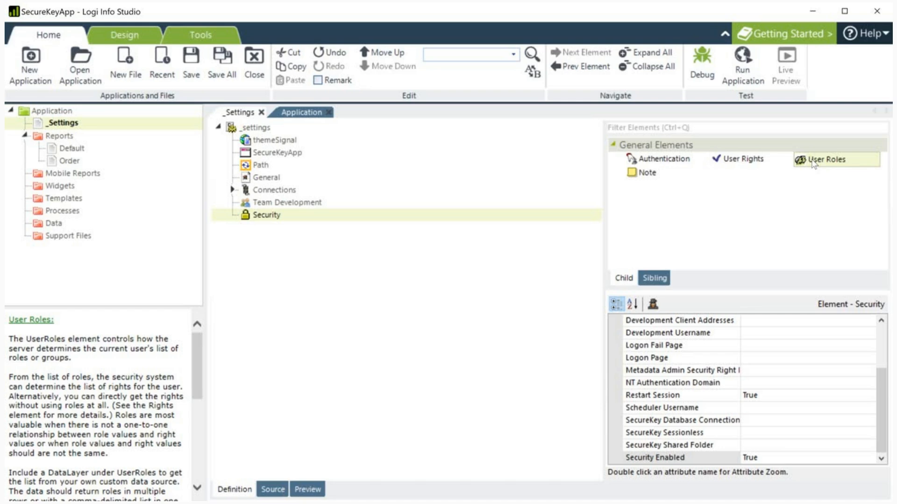
double_click(813, 163)
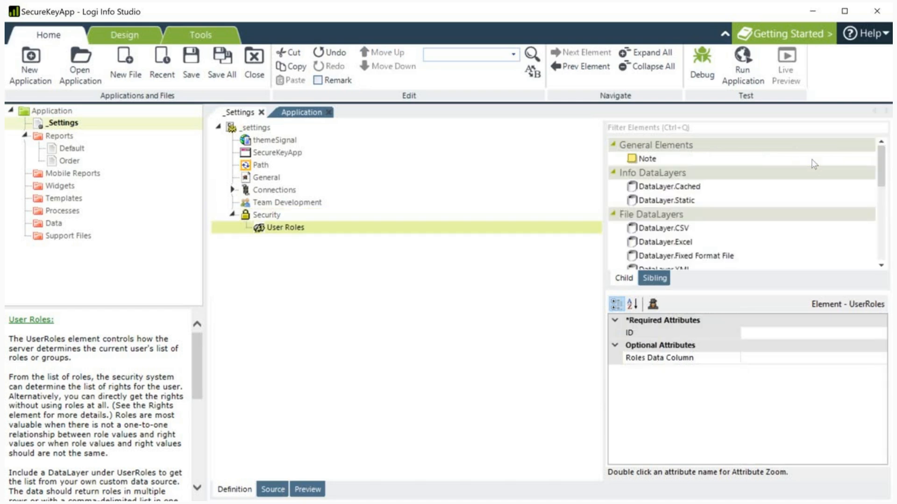
scroll(813, 163, down, 8)
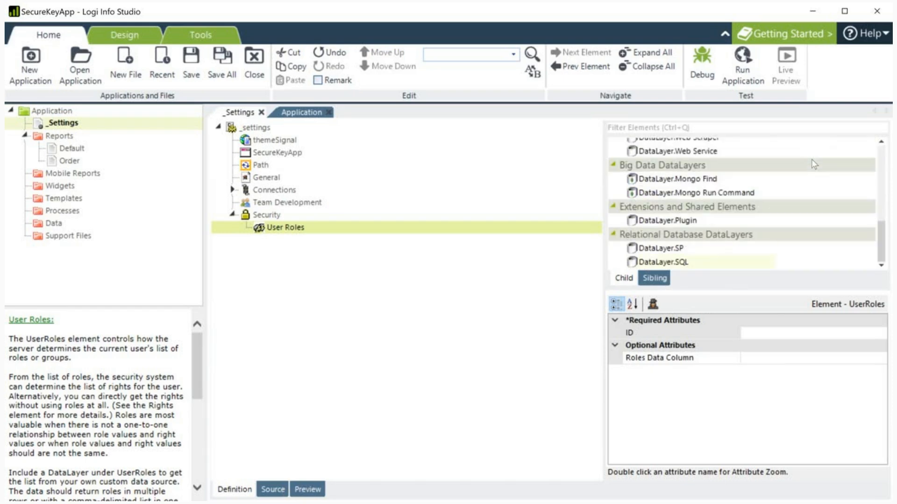
double_click(664, 262)
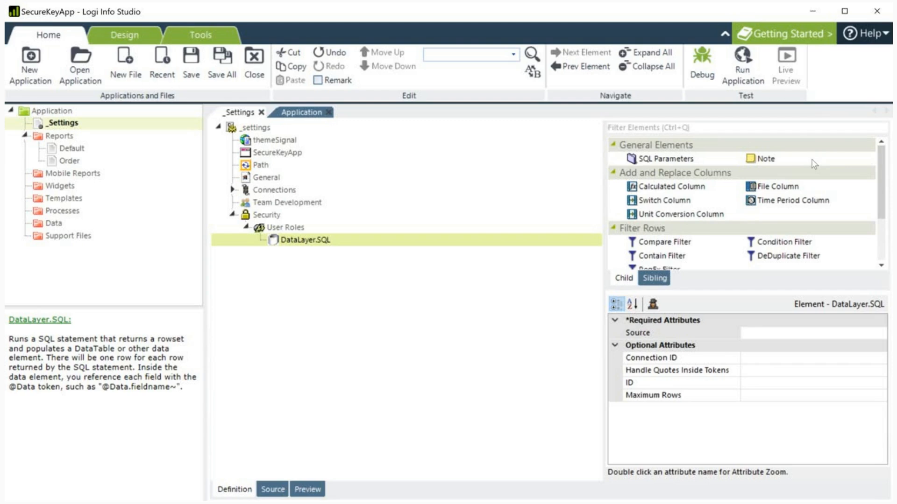
Step: Set the data layer's connection to connSQLServer and paste the role-lookup SQL as its Source
click(868, 358)
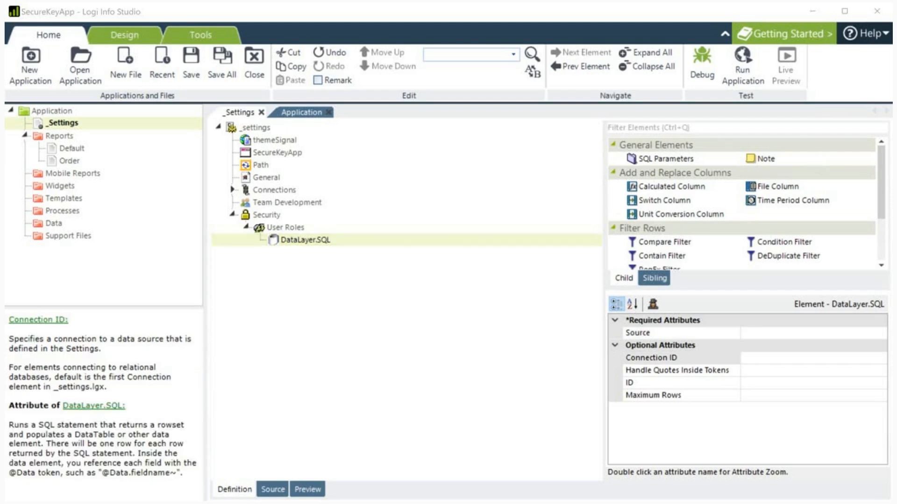
click(881, 359)
click(883, 368)
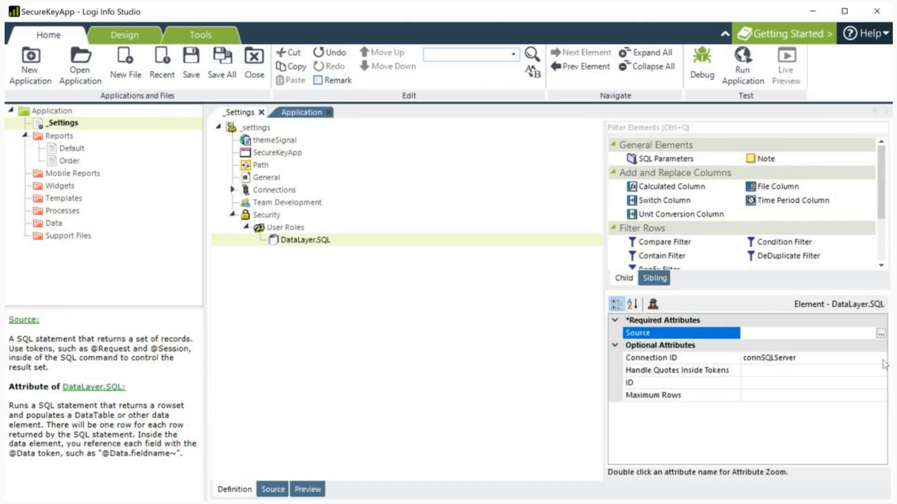
click(642, 334)
double_click(642, 334)
text(SELECT  main_roles.GRANTED_ROLE FROM USER_TABLE_VW main_roles WHERE main_roles.USERNAME = UPPER('@Function.UserName~'))
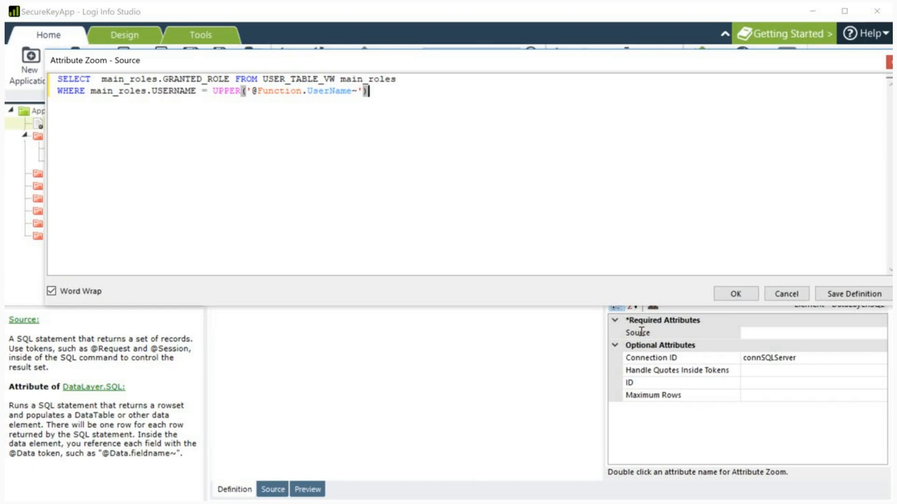
Step: Apply the role-lookup query as the data layer Source and set its ID to userRoles
double_click(196, 79)
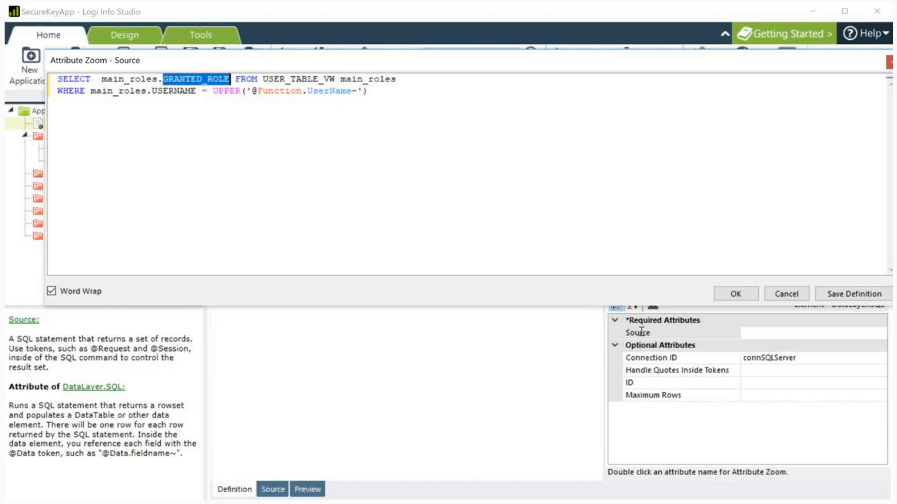
click(854, 294)
click(736, 294)
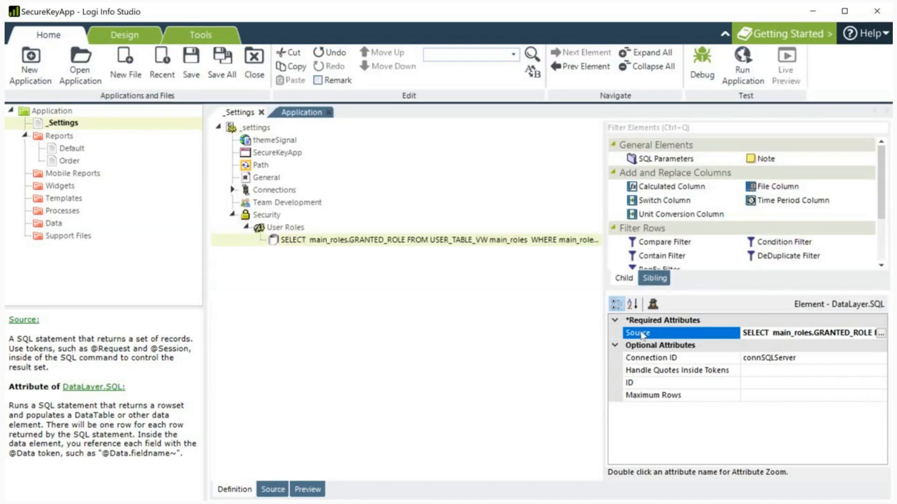
click(776, 383)
text(user)
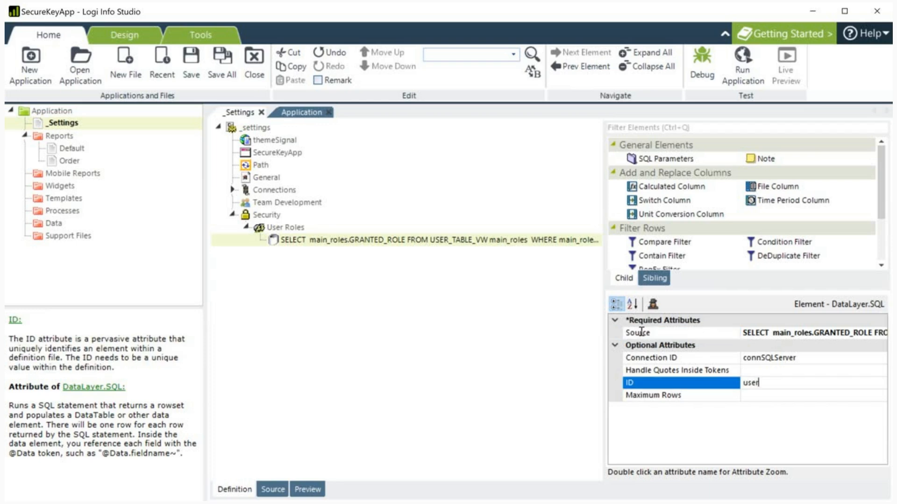
text(Roles)
key(Return)
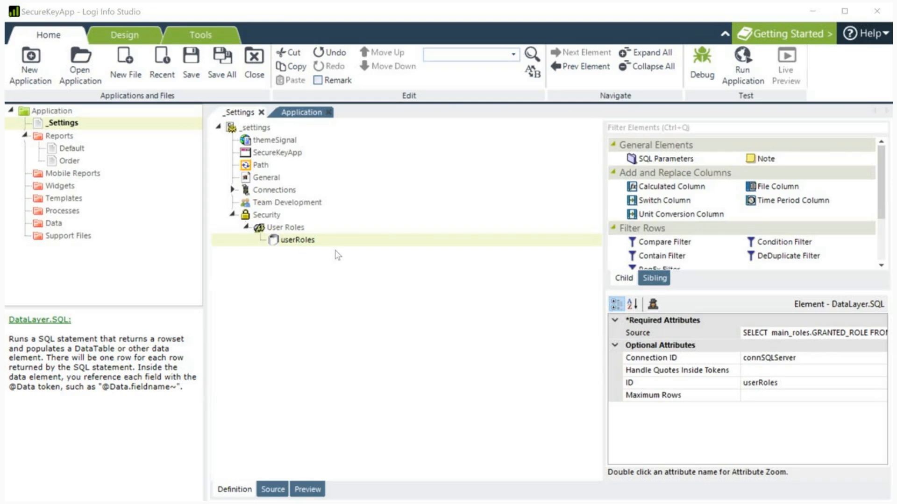
click(342, 217)
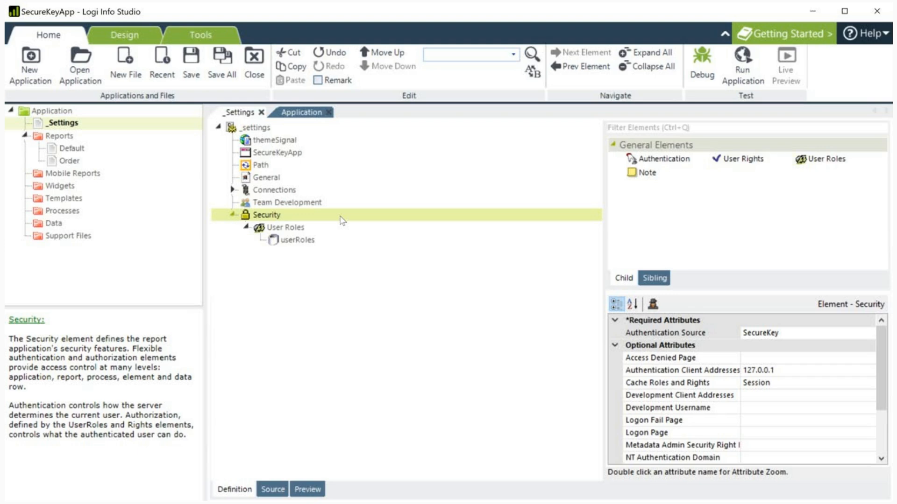
Step: Add User Rights with a Rights From Roles child under Security and save the settings
click(743, 159)
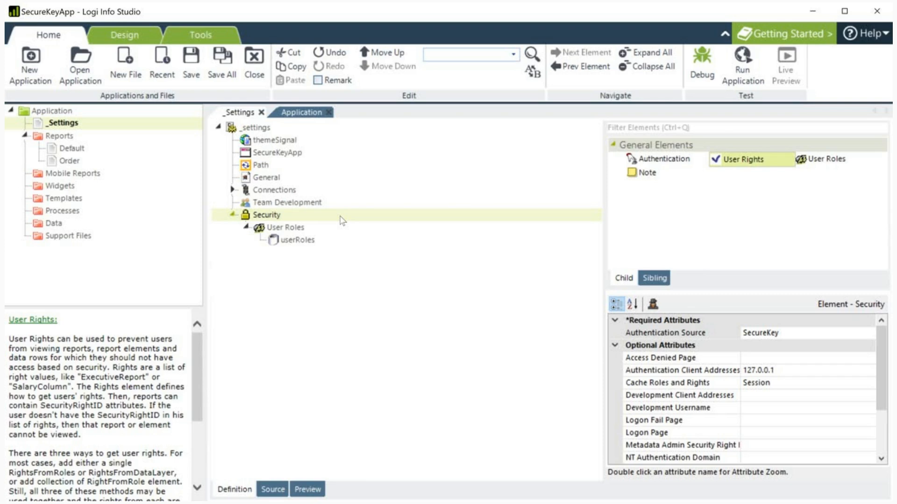
key(Return)
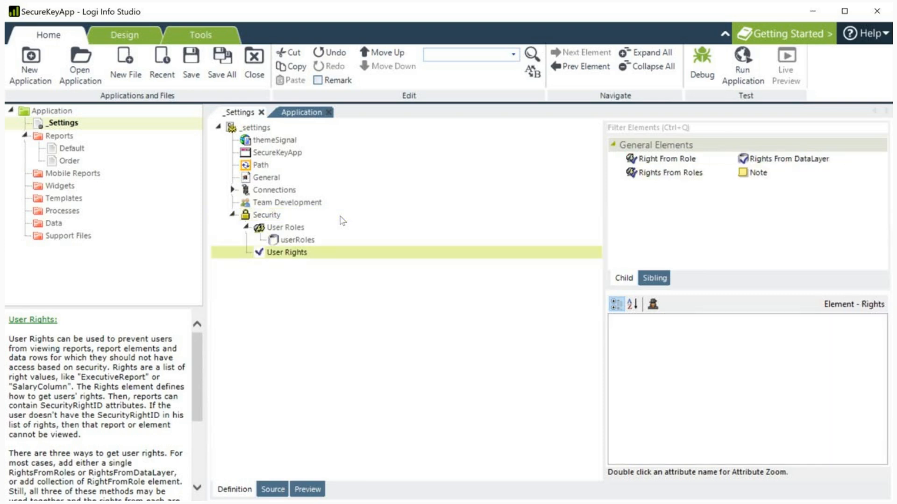
double_click(670, 173)
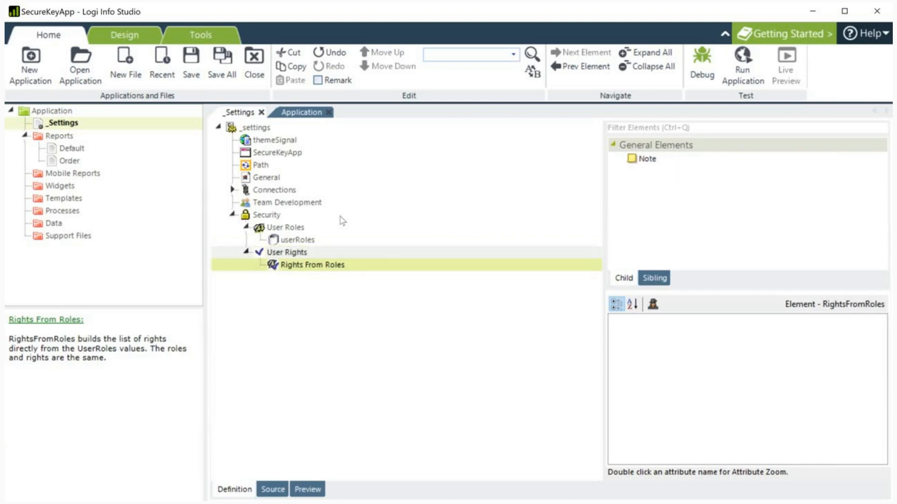
key(ctrl+s)
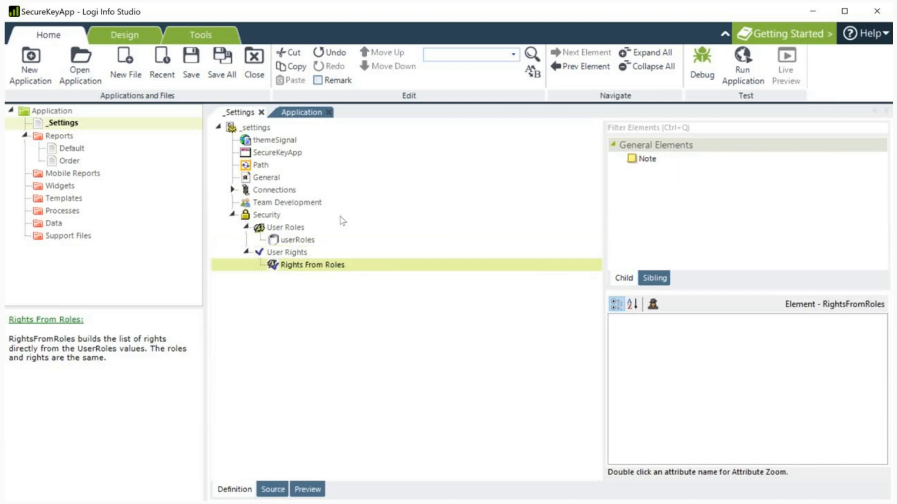
key(alt+Tab)
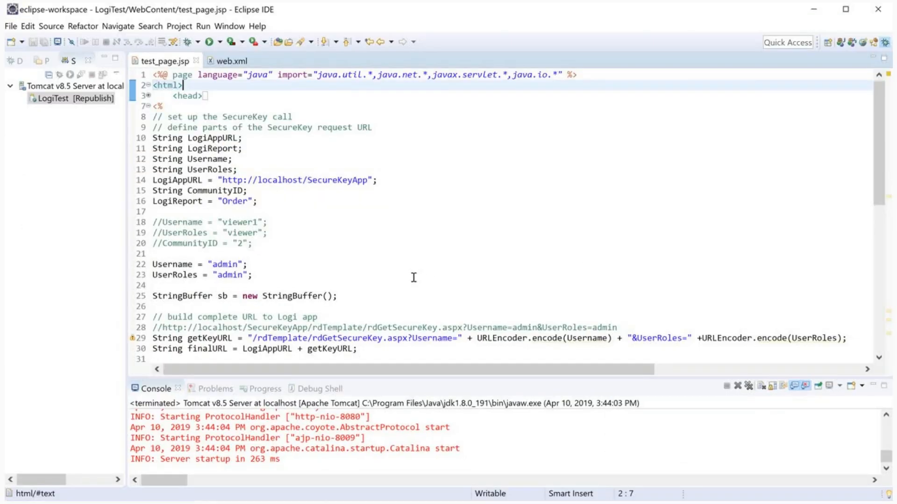
Step: Check the Username and UserRoles assignments in test_page.jsp
scroll(344, 279, down, 2)
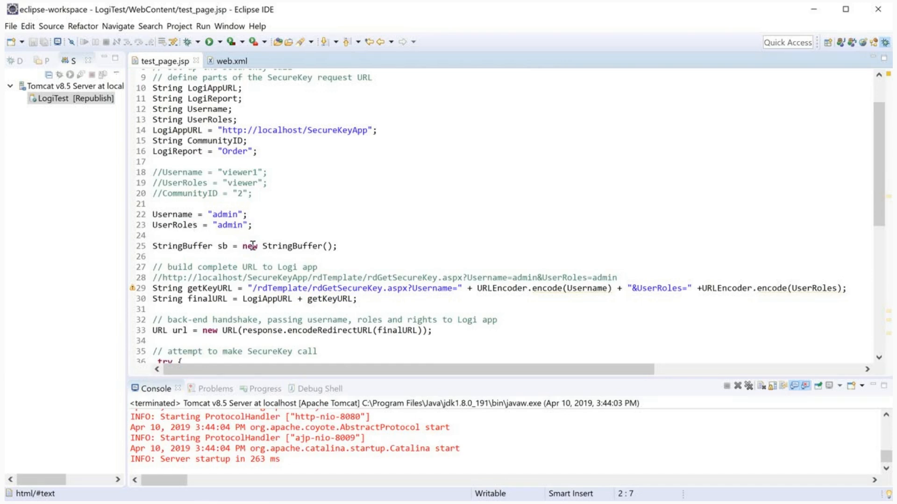
click(173, 216)
double_click(173, 215)
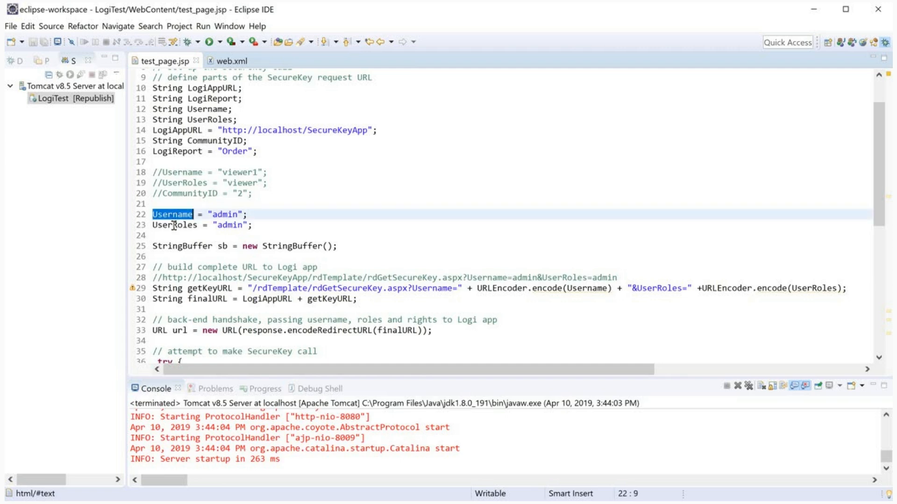
double_click(174, 225)
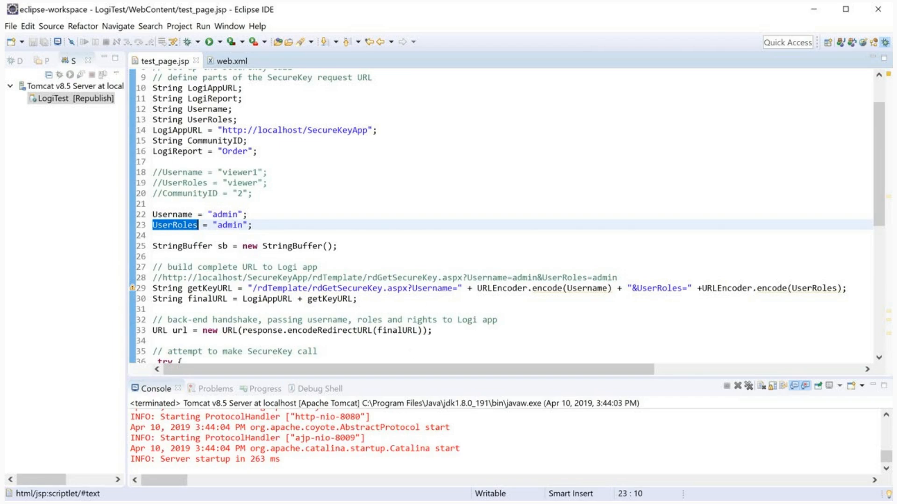
Step: Delete the User Roles and User Rights elements from Security in Logi Info Studio
key(alt+Tab)
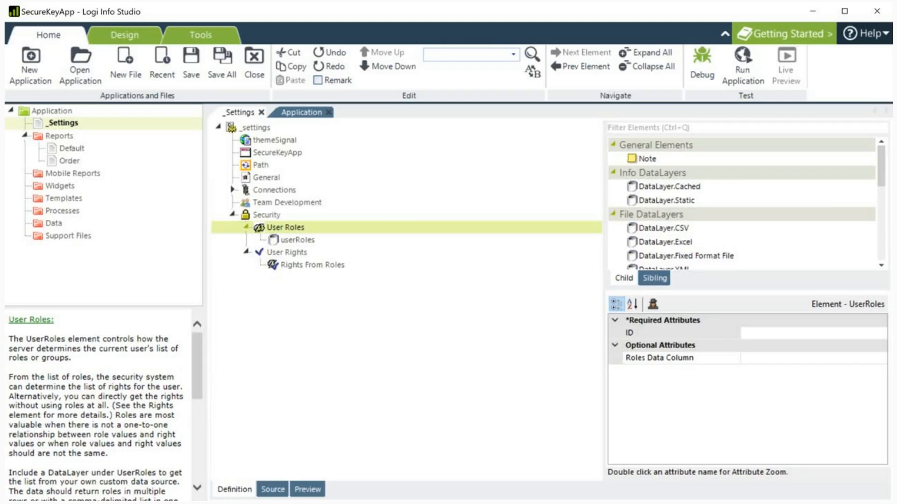
key(Delete)
key(Delete)
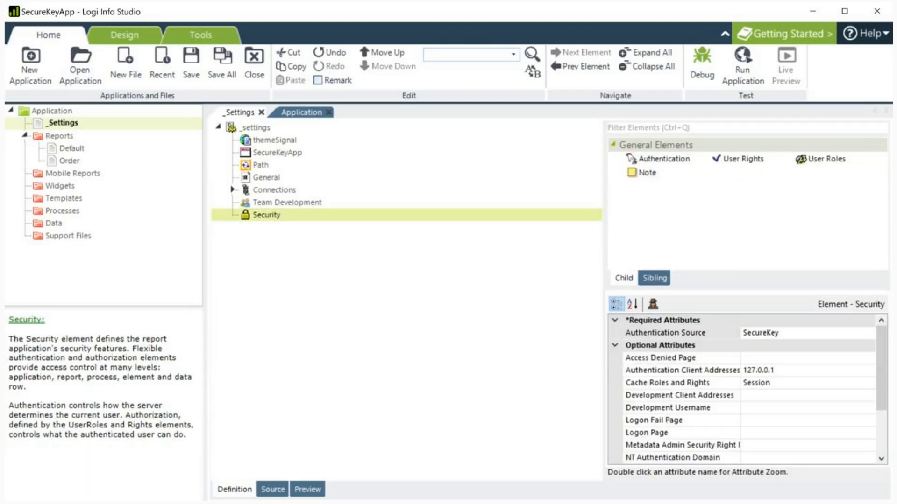
key(alt+Tab)
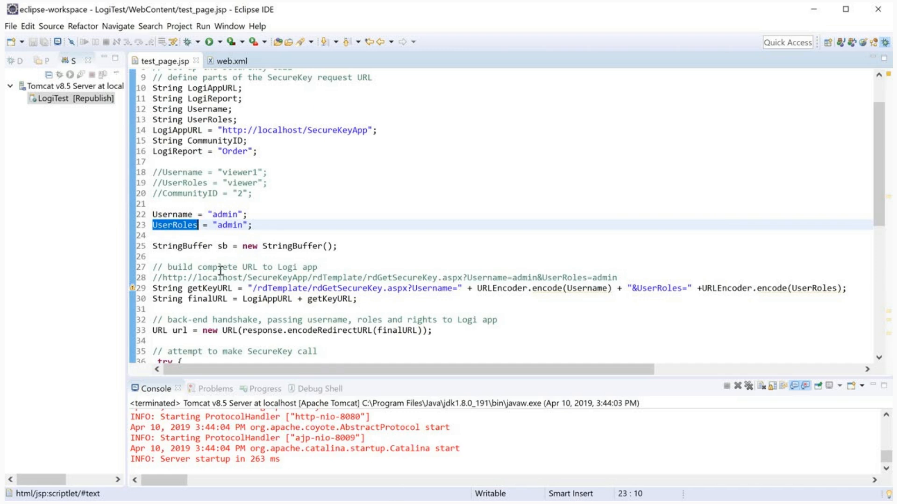
click(405, 277)
double_click(406, 277)
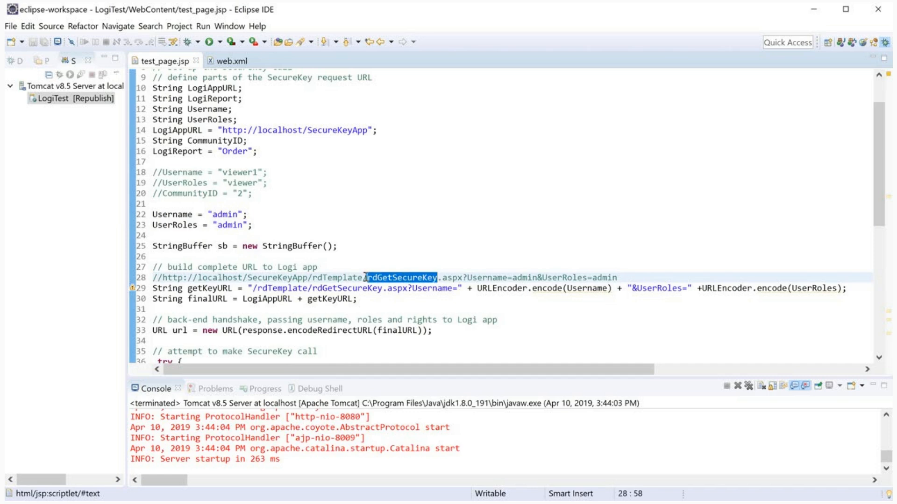
key(Left)
drag(313, 277, 468, 279)
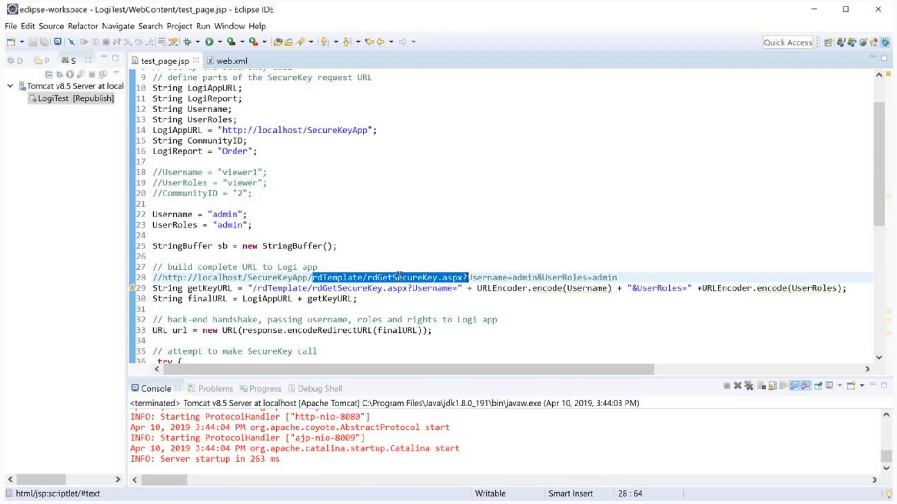
double_click(481, 278)
double_click(569, 279)
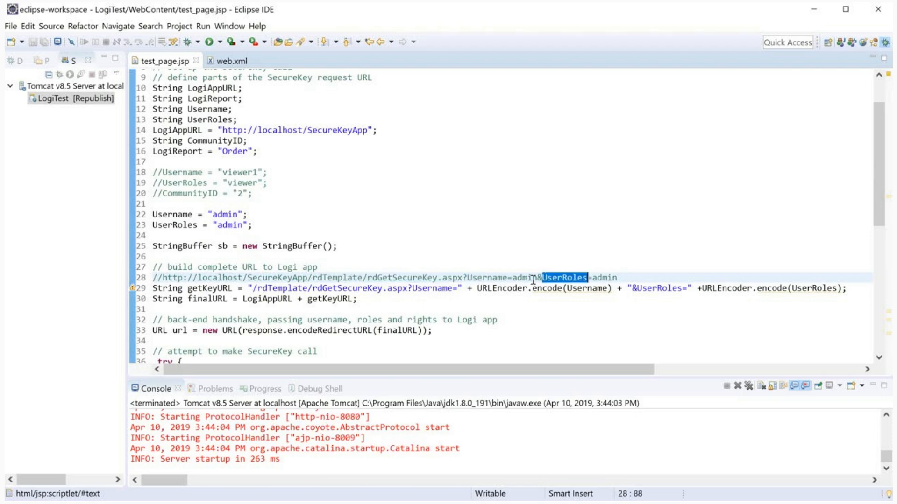
click(452, 278)
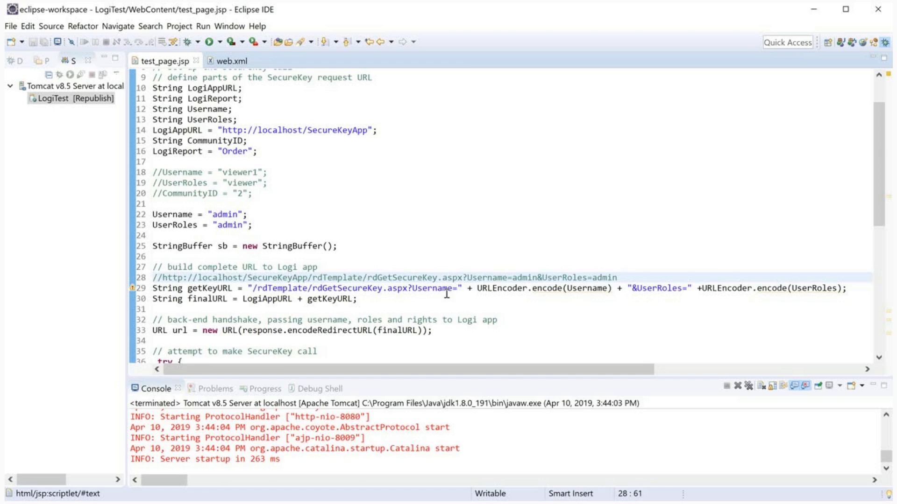
scroll(447, 294, down, 1)
scroll(447, 293, down, 9)
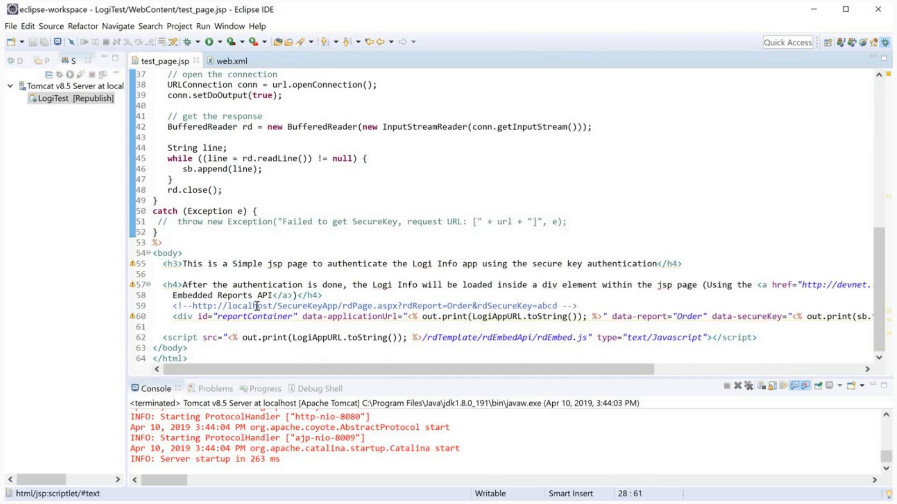
drag(343, 307, 557, 307)
double_click(515, 307)
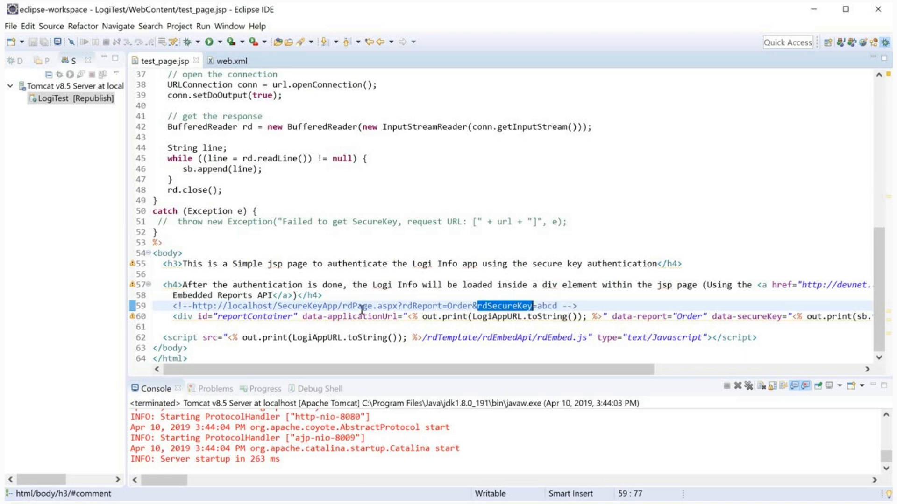
double_click(410, 306)
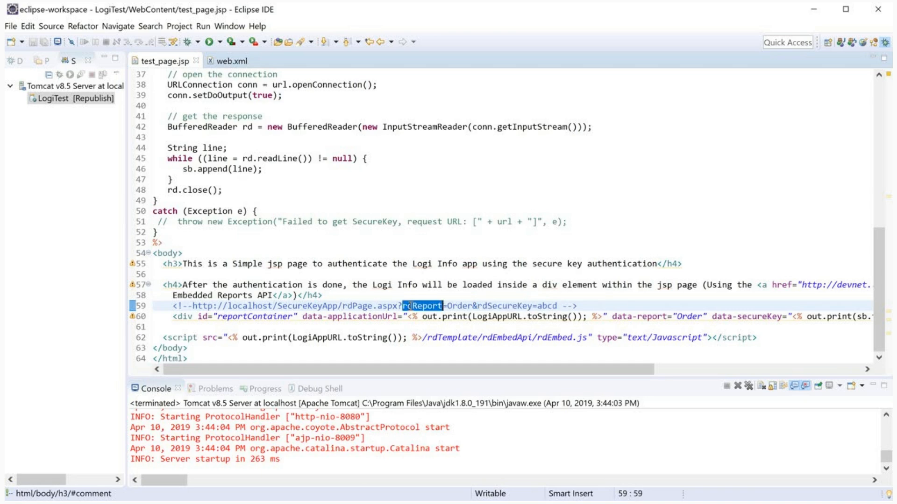
double_click(498, 306)
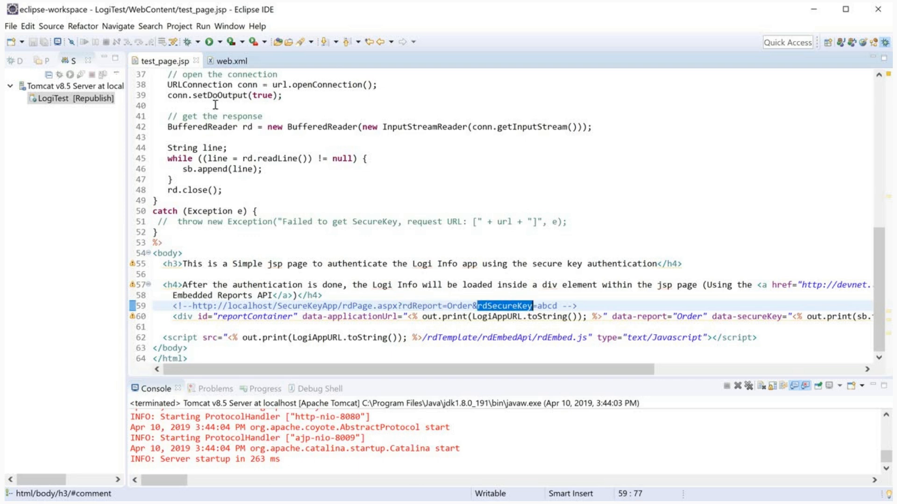
key(alt+Tab)
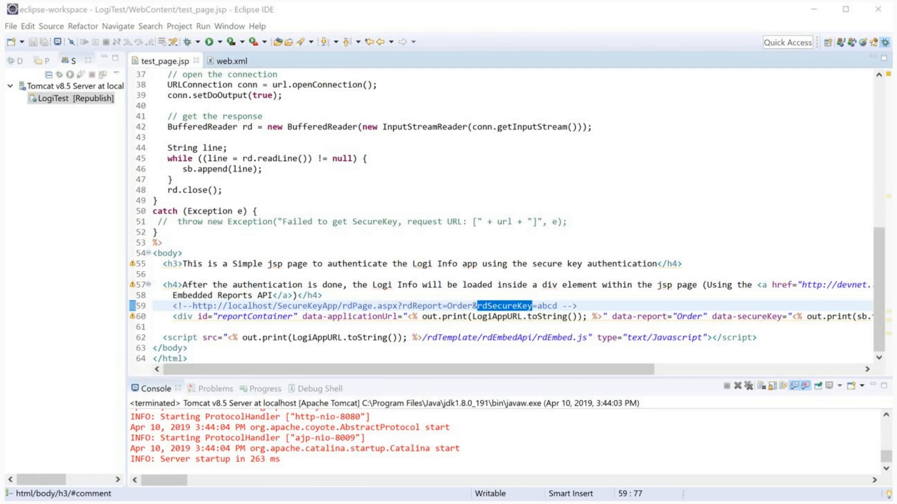
scroll(587, 228, up, 12)
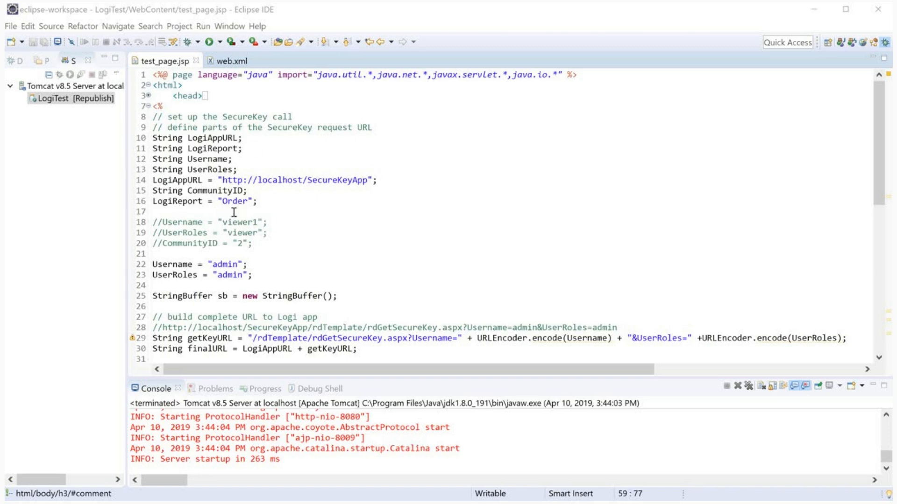
scroll(233, 212, down, 3)
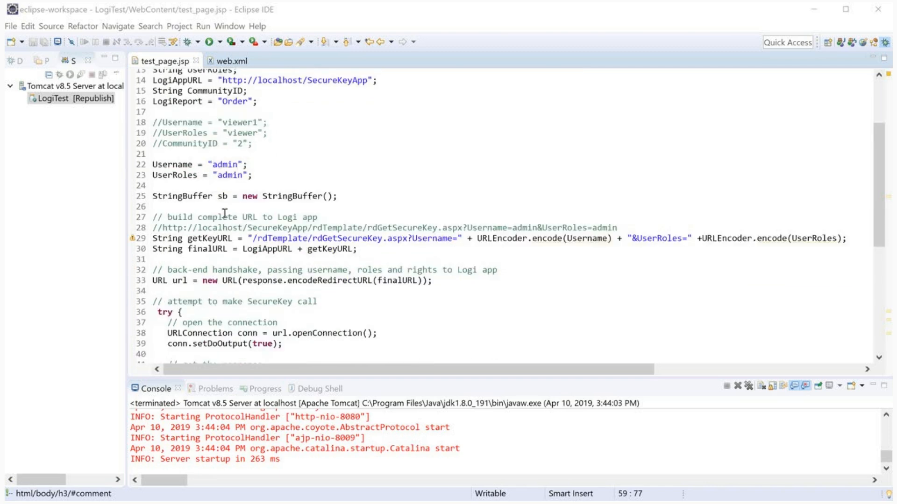
double_click(206, 239)
double_click(201, 248)
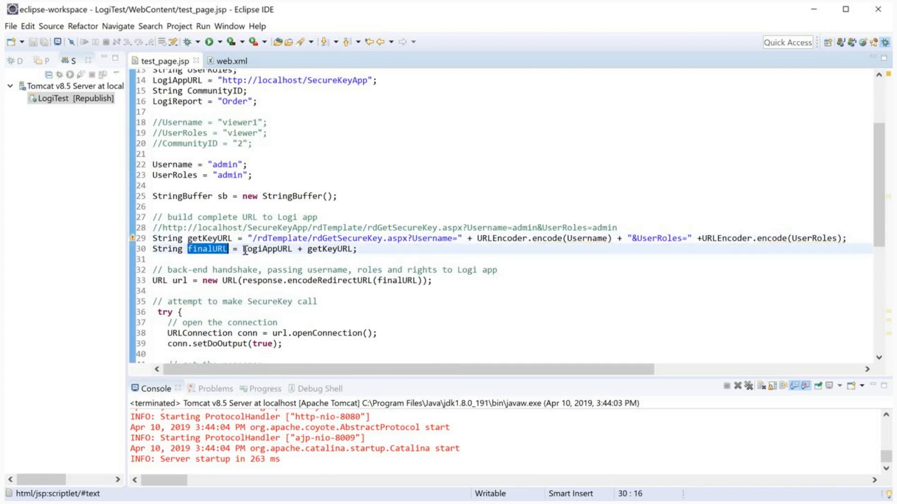
scroll(236, 249, down, 1)
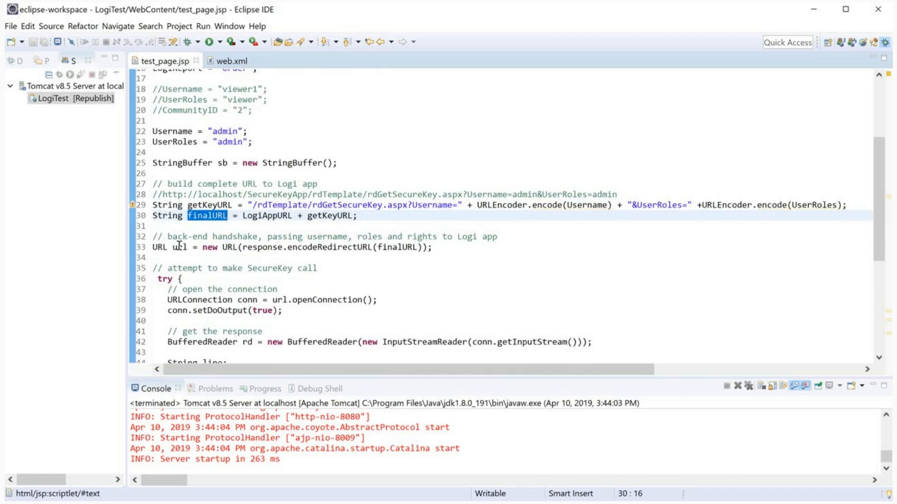
drag(222, 247, 432, 248)
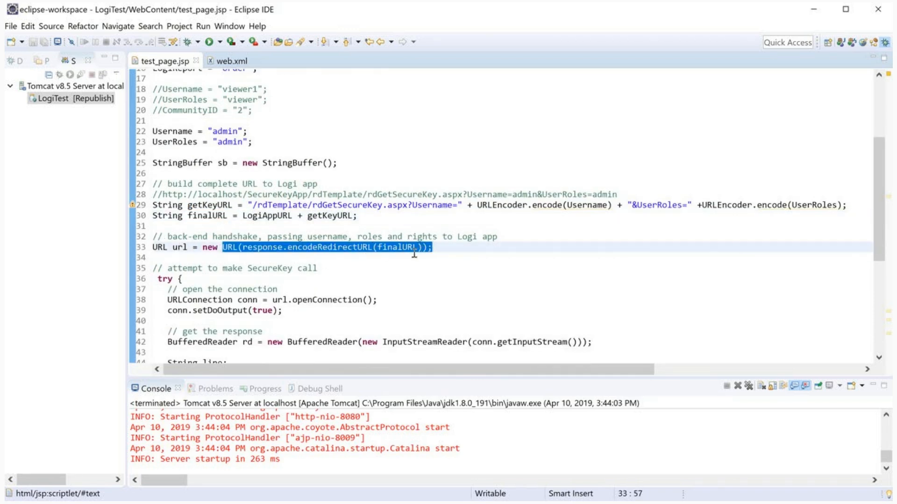
scroll(410, 253, down, 2)
scroll(410, 253, down, 2)
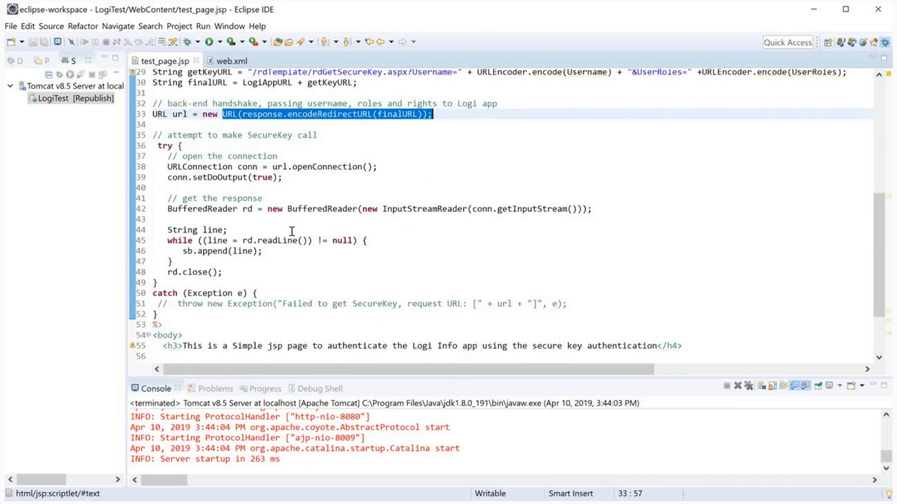
drag(167, 168, 282, 178)
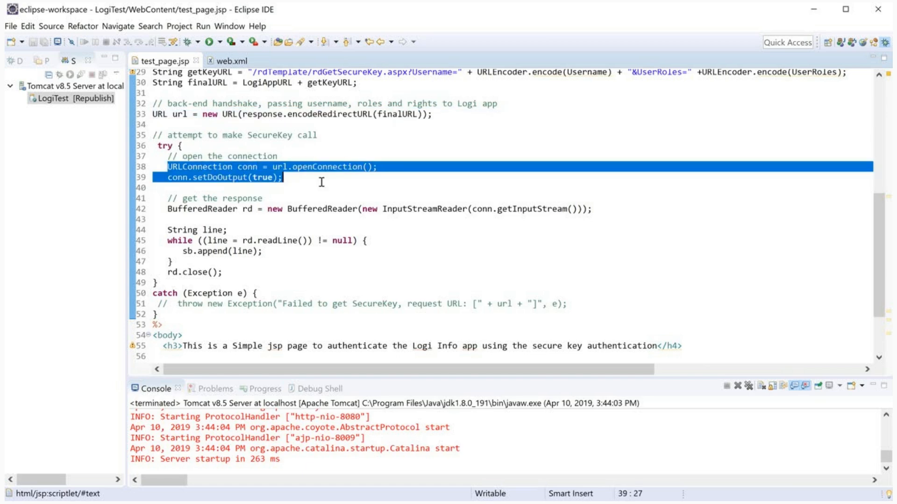
drag(168, 209, 202, 218)
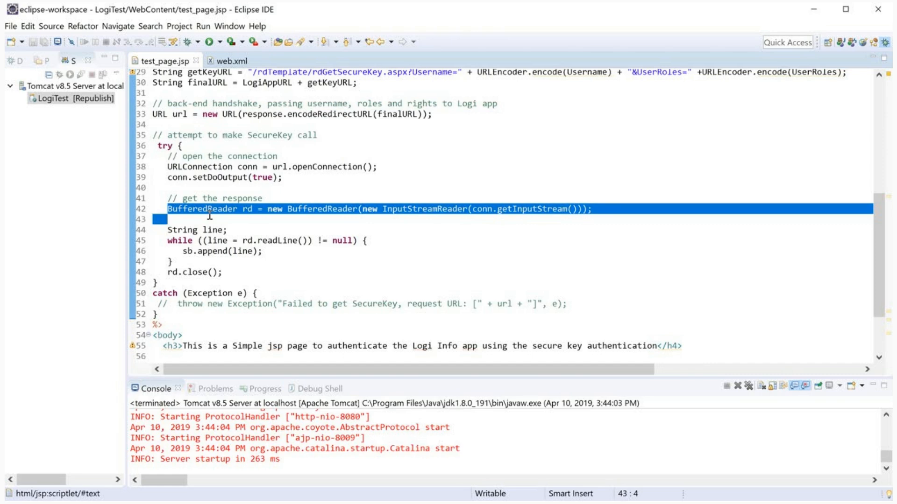
scroll(210, 216, down, 2)
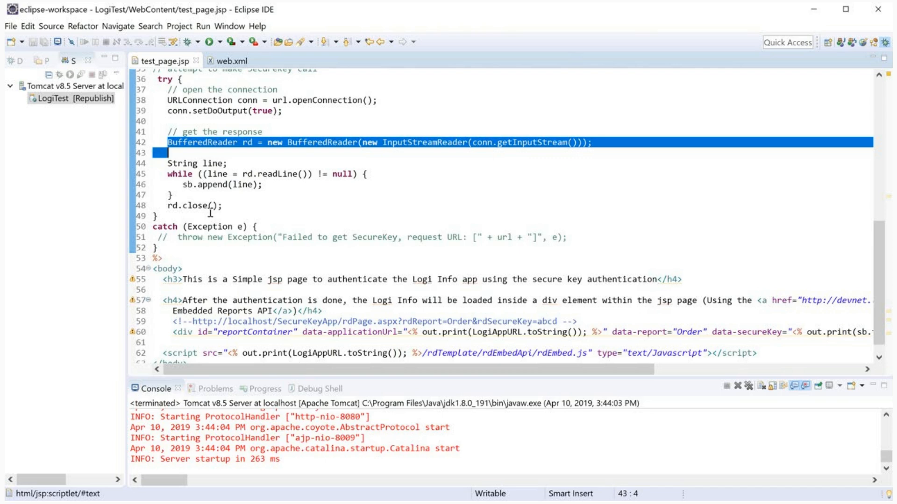
scroll(211, 214, down, 1)
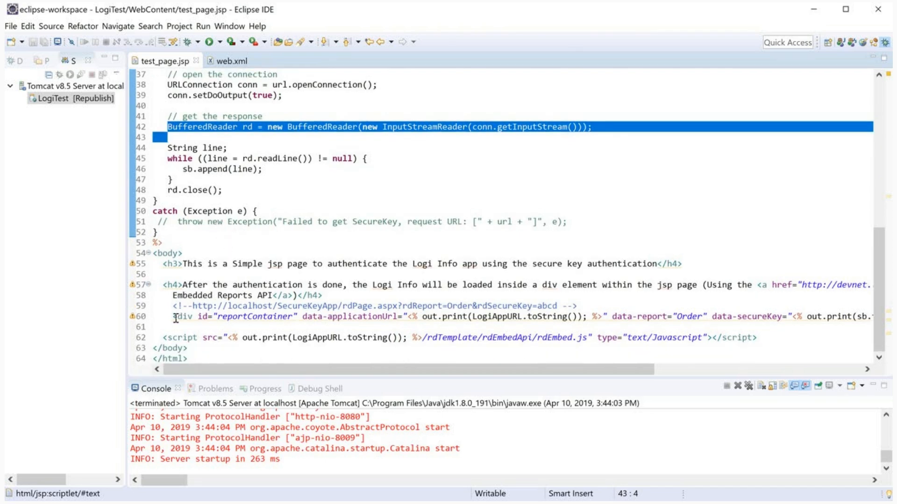
drag(176, 318, 151, 324)
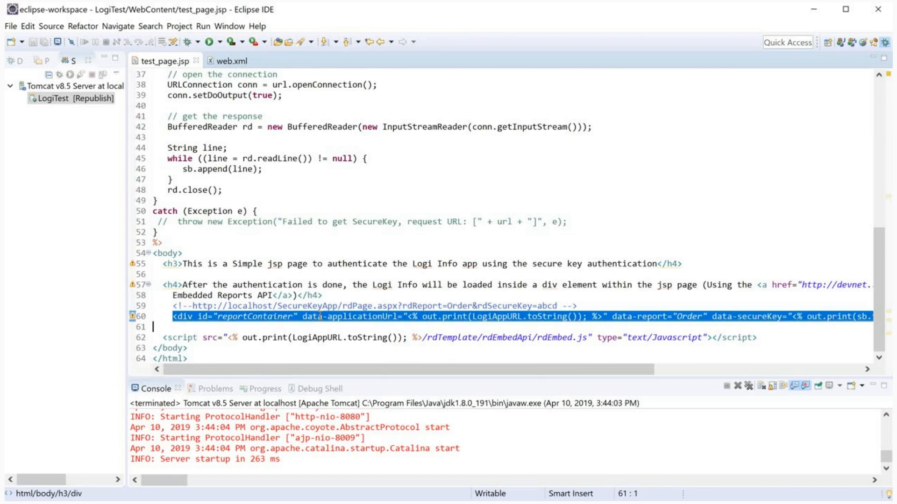
Step: Highlight line 60's data-applicationUrl and data-secureKey attributes, then restart the Tomcat v8.5 server
drag(303, 317, 403, 318)
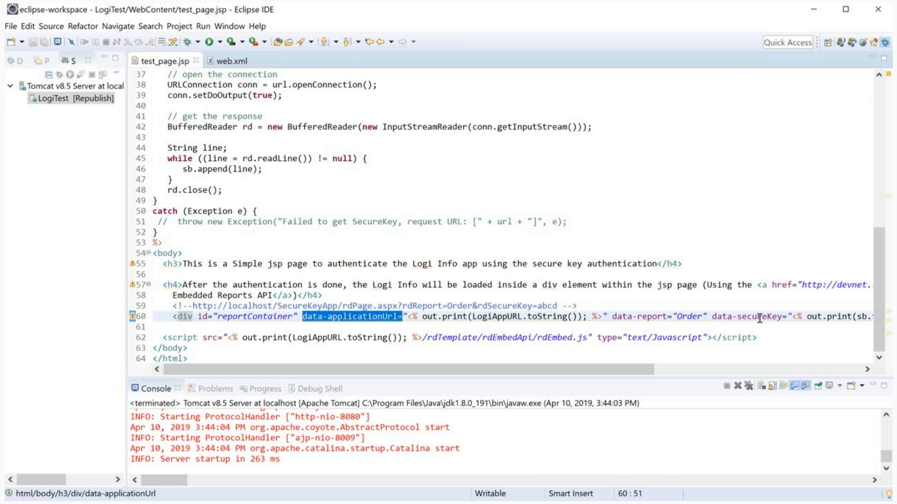
drag(613, 317, 787, 318)
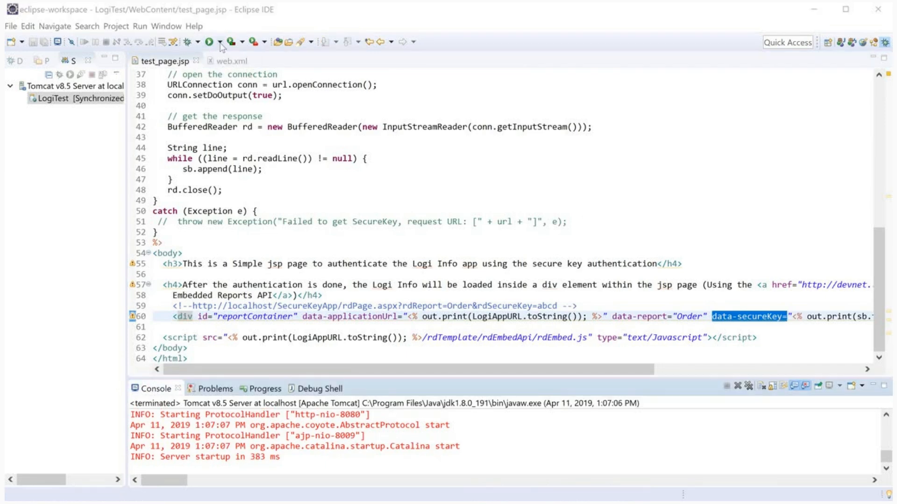
click(220, 42)
click(220, 50)
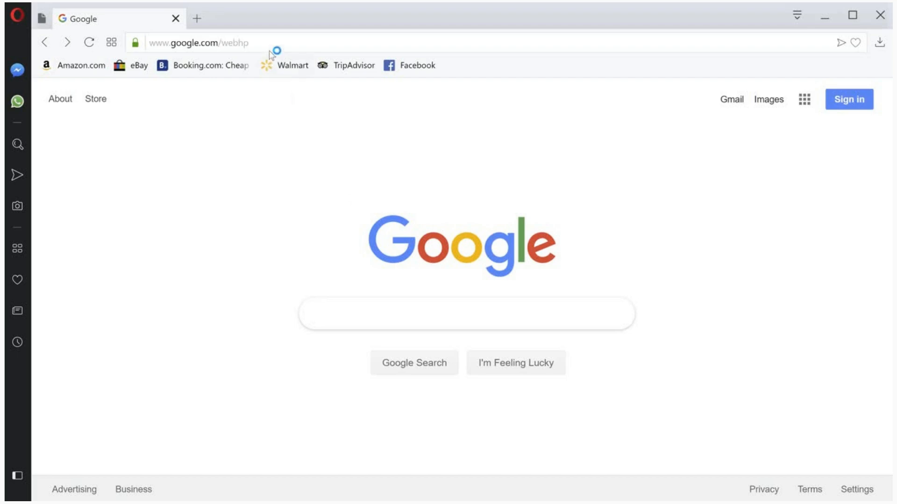
click(273, 45)
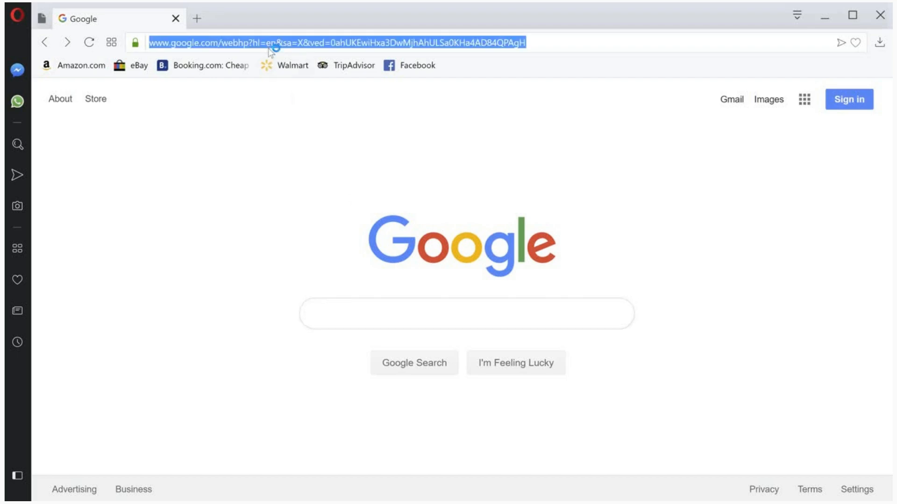
text(http://localhost:8080/LogiTest/test_page.jsp)
key(Return)
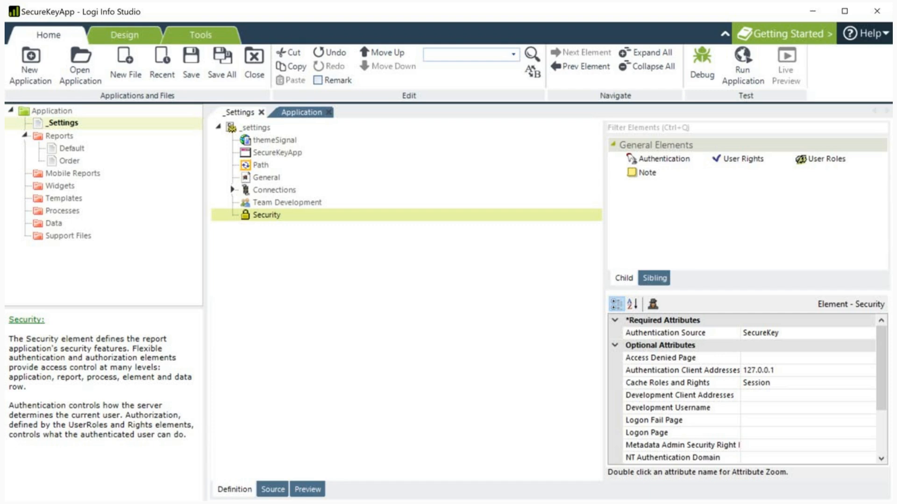
Step: Read the SecureKey Shared Folder attribute on the Security element, then minimize Opera
click(262, 218)
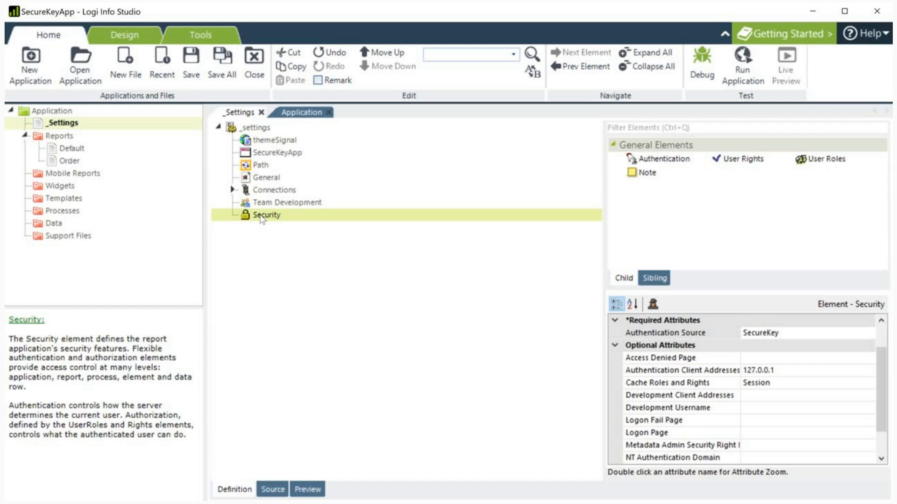
scroll(260, 216, down, 1)
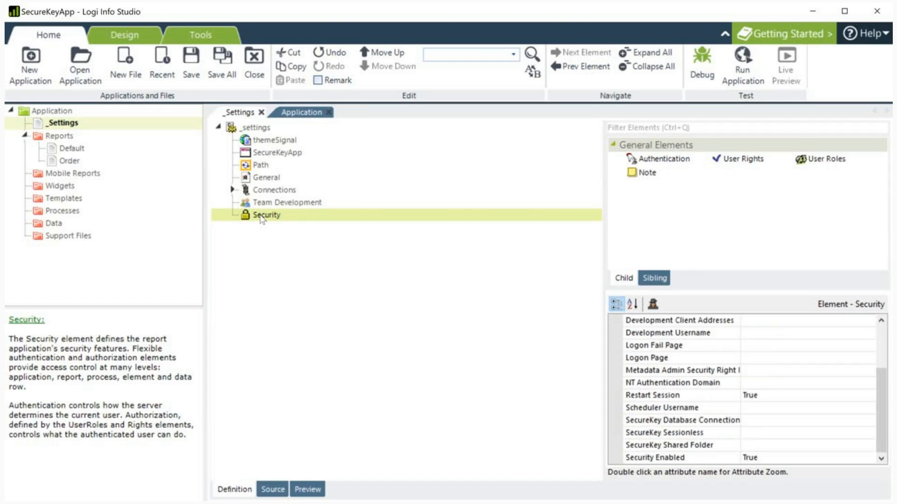
click(670, 445)
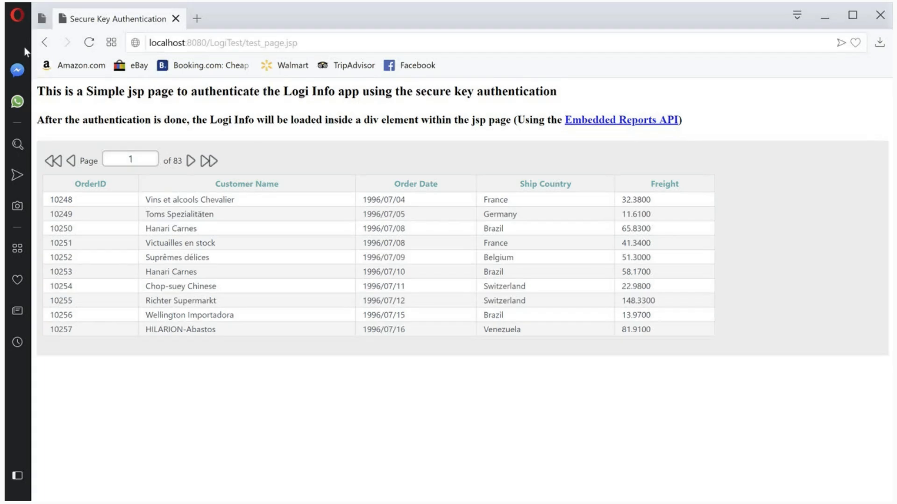
click(828, 16)
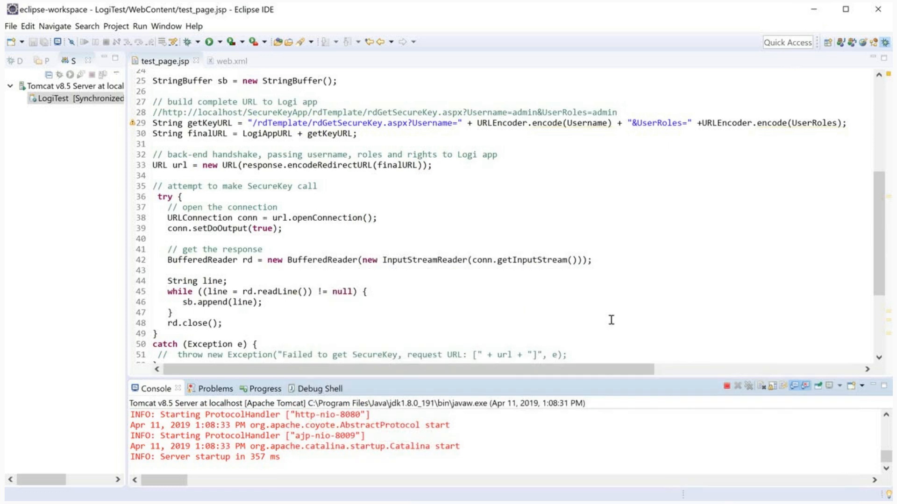
Step: Append &ClientBrowserAddress=0.0.0.0 to the commented SecureKey URL on line 28
scroll(610, 317, up, 2)
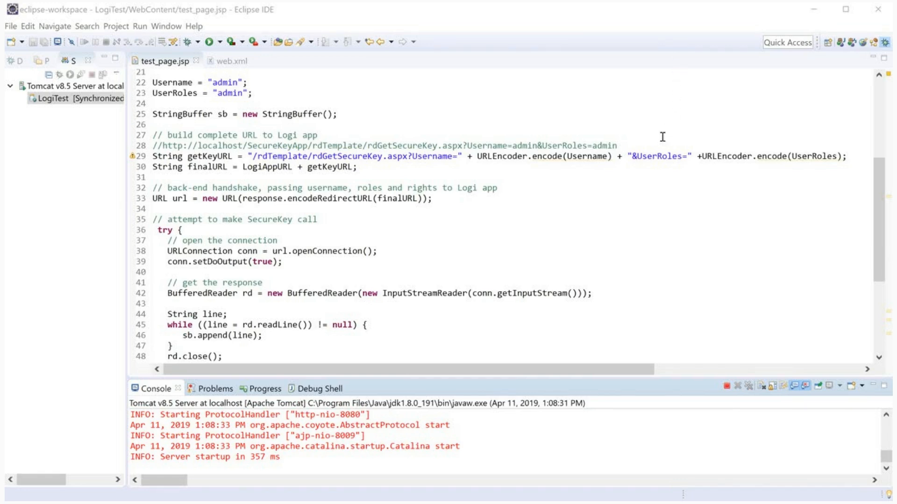
click(650, 145)
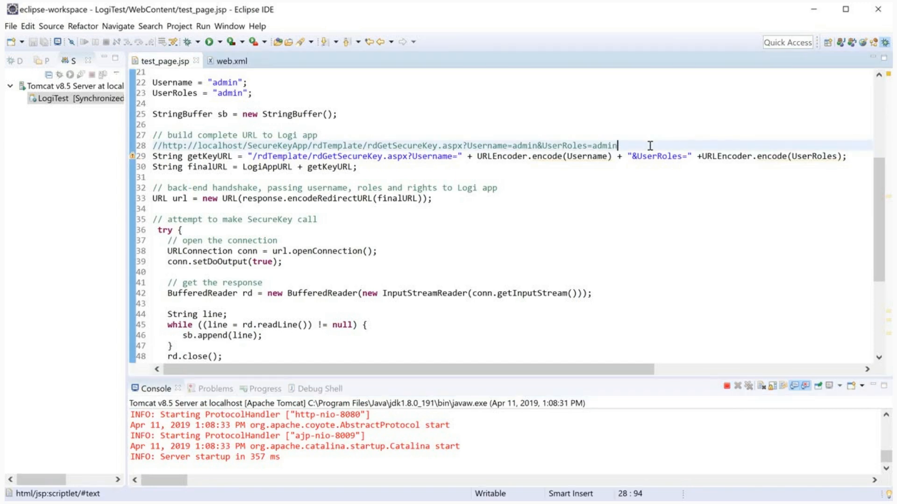
text(&ClientBrowserAddress=0.0.0.0)
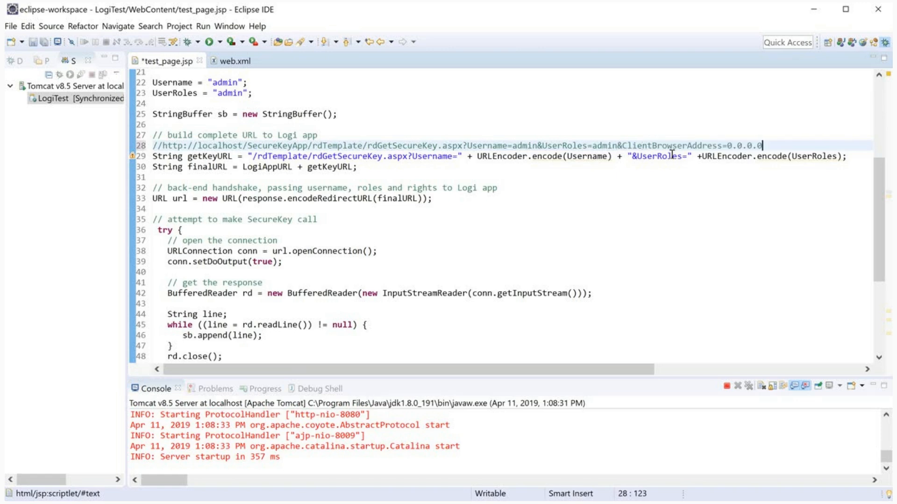
double_click(645, 145)
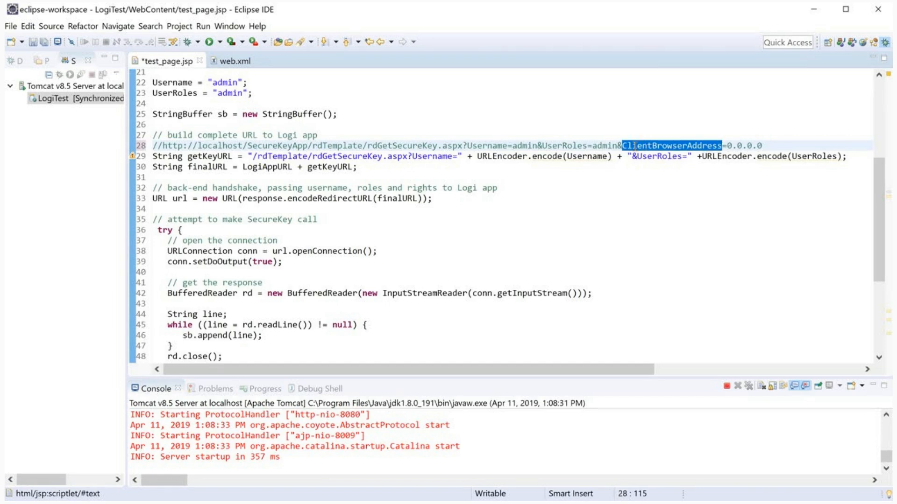
click(126, 4)
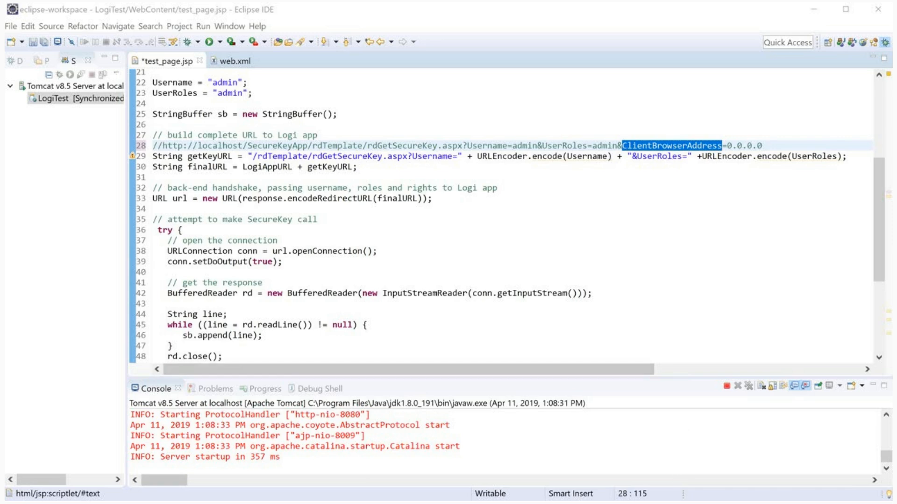
key(alt+Tab)
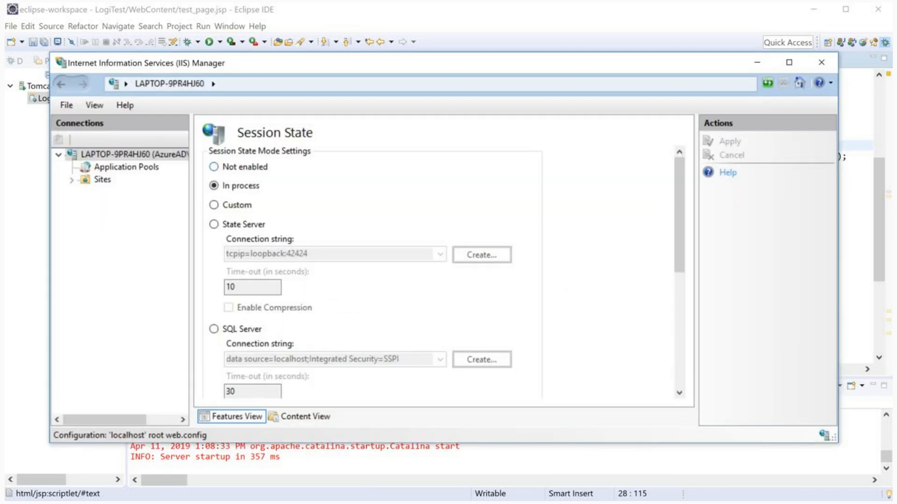
scroll(369, 271, down, 5)
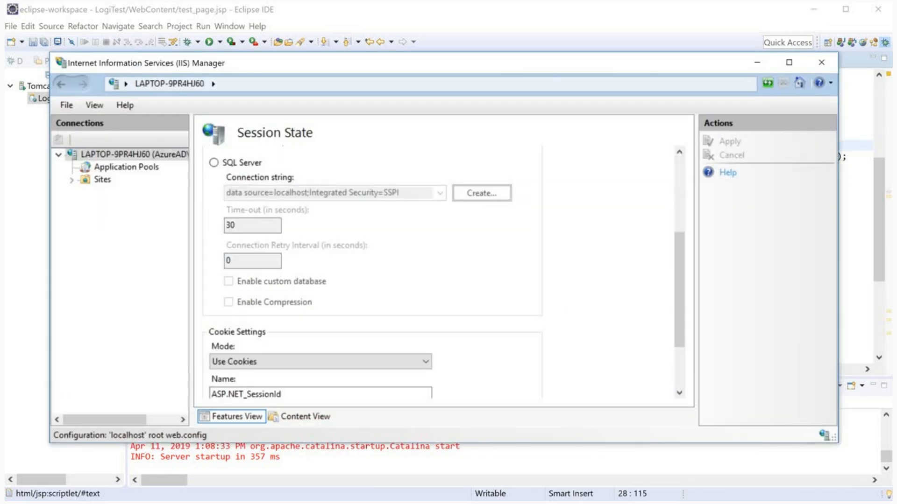
scroll(369, 271, down, 3)
scroll(369, 271, up, 10)
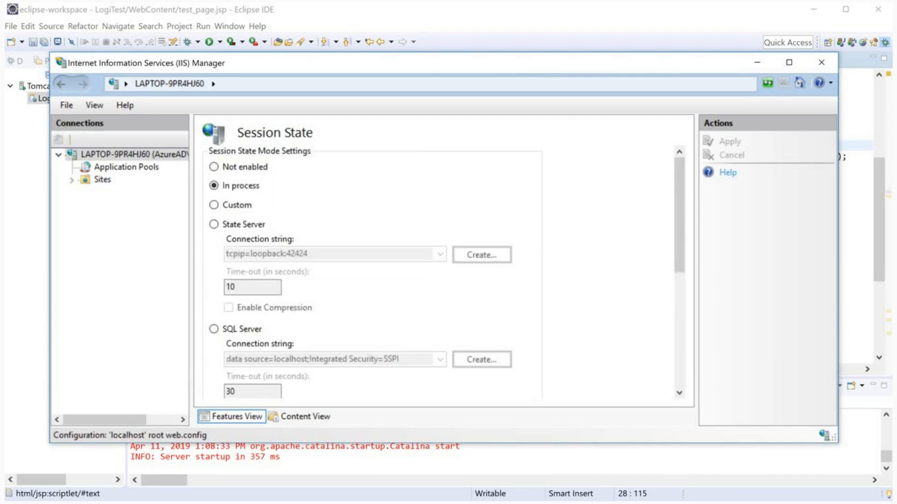
scroll(369, 271, down, 3)
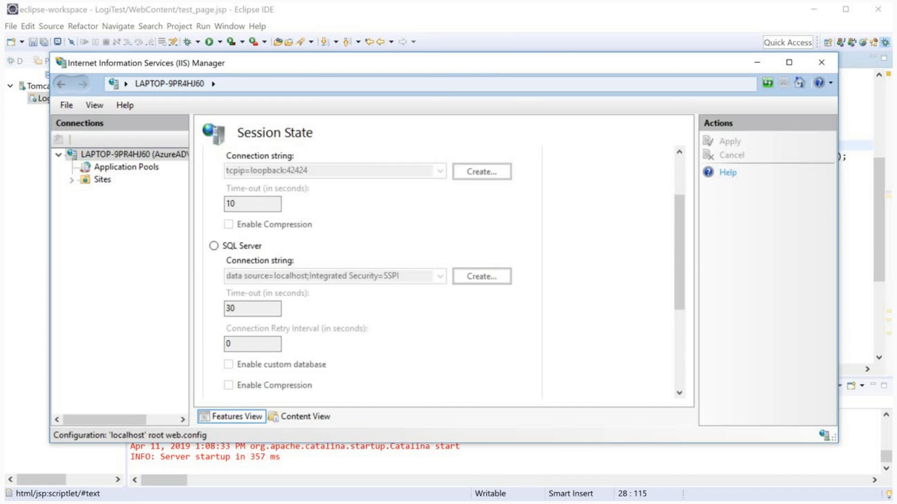
scroll(369, 271, up, 3)
scroll(369, 276, down, 9)
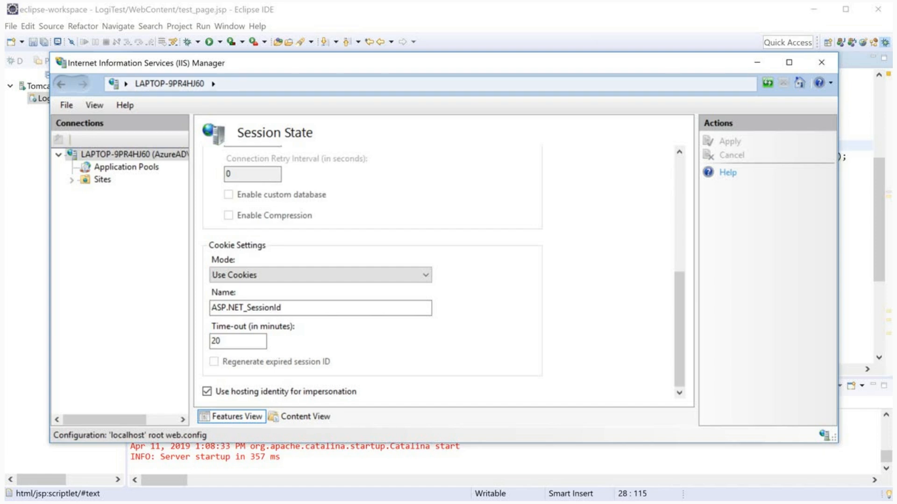
scroll(374, 267, up, 3)
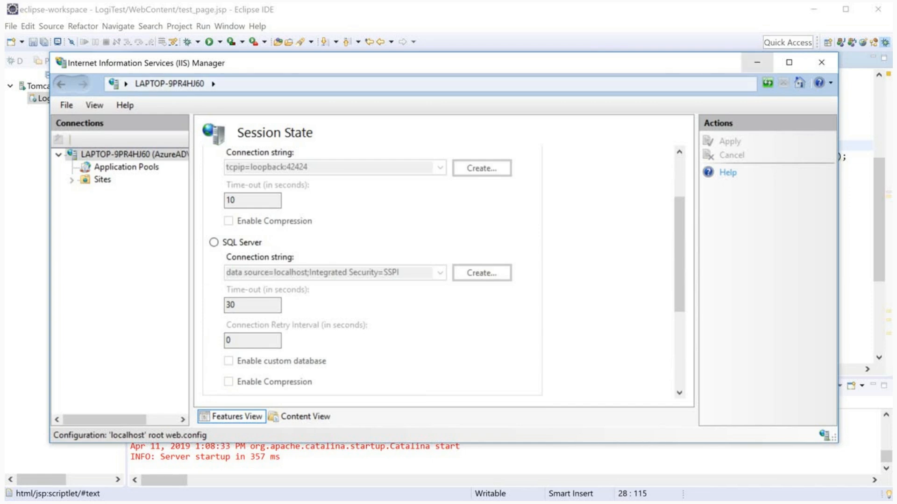
click(758, 62)
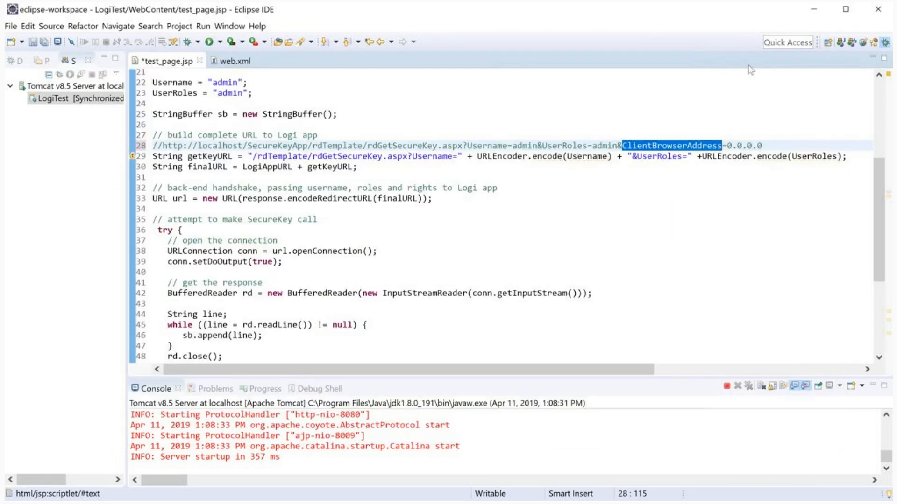
Step: In SecureKeyApp's Security settings, select Restart Session to show its attribute description
key(alt+Tab)
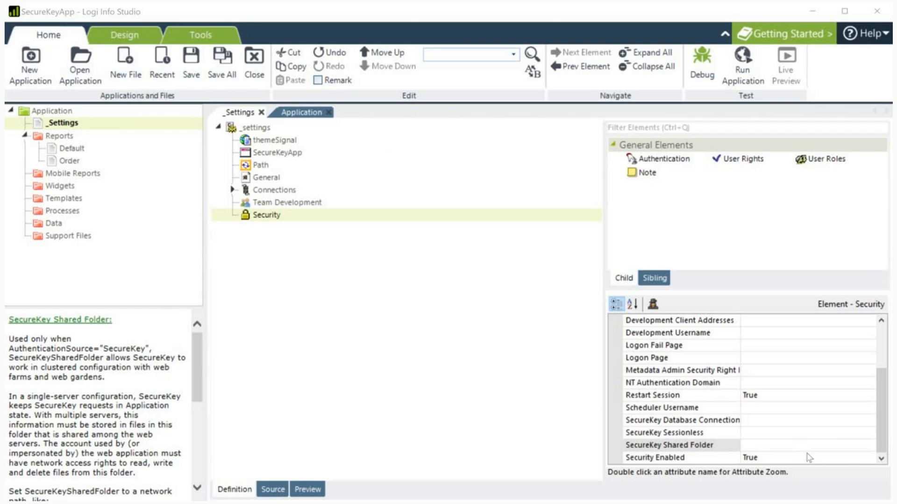
scroll(824, 439, up, 2)
scroll(822, 436, down, 2)
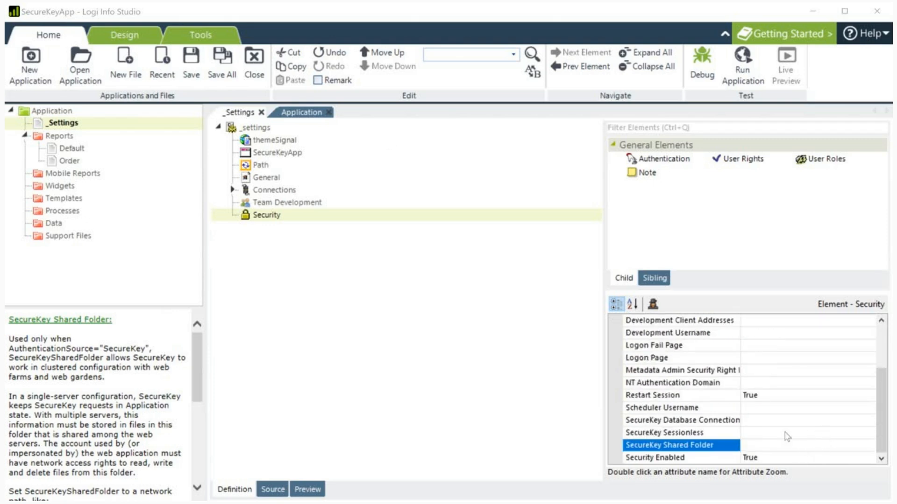
click(703, 397)
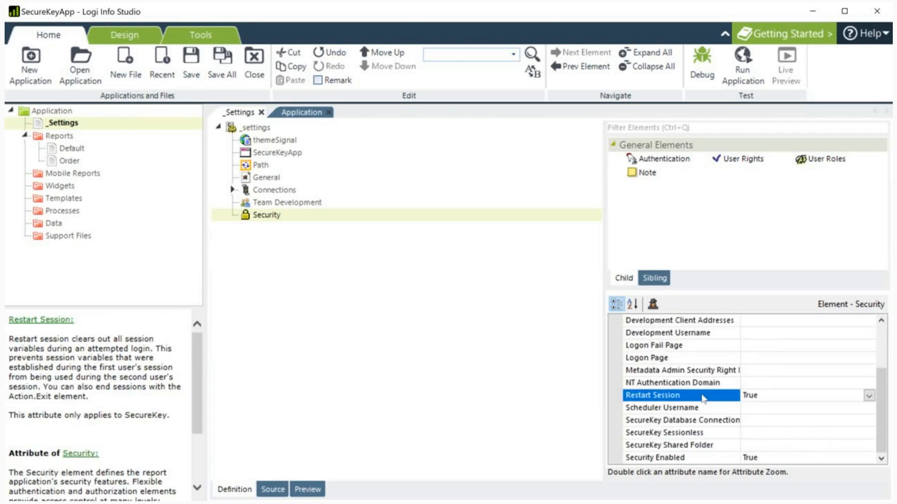